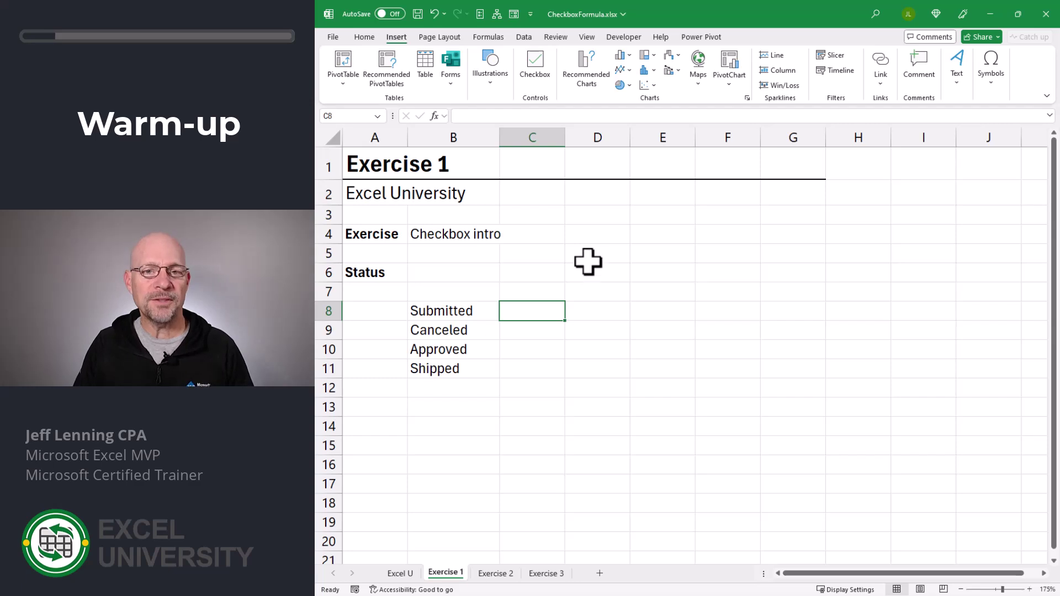
Step: Insert checkboxes into C8:C11 beside the four statuses
{"action": "left_click_drag", "start_coordinate": [532, 326], "coordinate": [530, 371]}
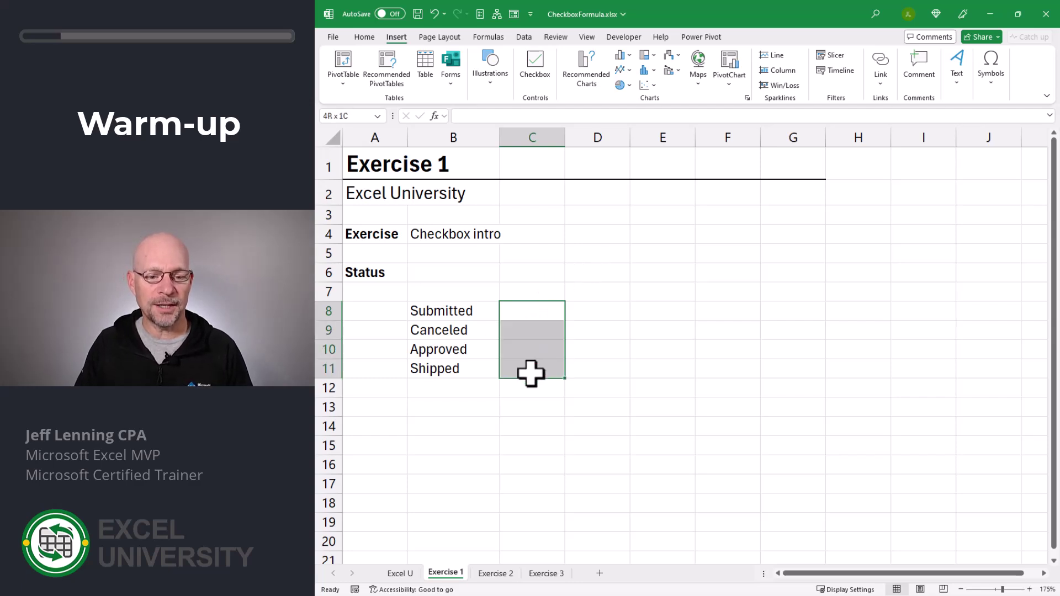
{"action": "left_click", "coordinate": [534, 68]}
{"action": "left_click", "coordinate": [569, 311]}
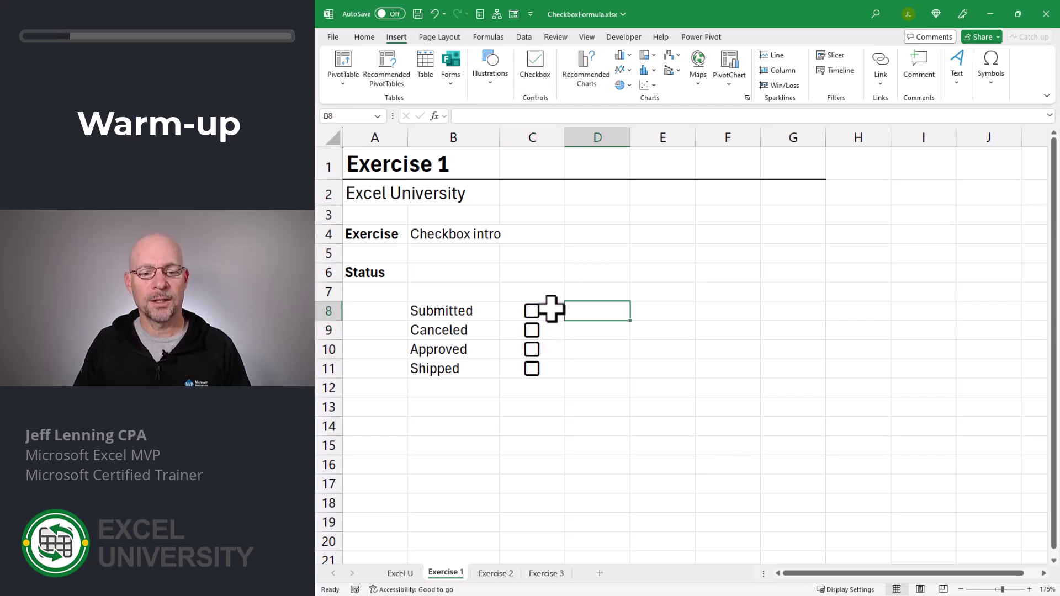
Step: Tick the Submitted and Approved checkboxes, confirming C8 holds TRUE and C9 holds FALSE
{"action": "left_click", "coordinate": [532, 310]}
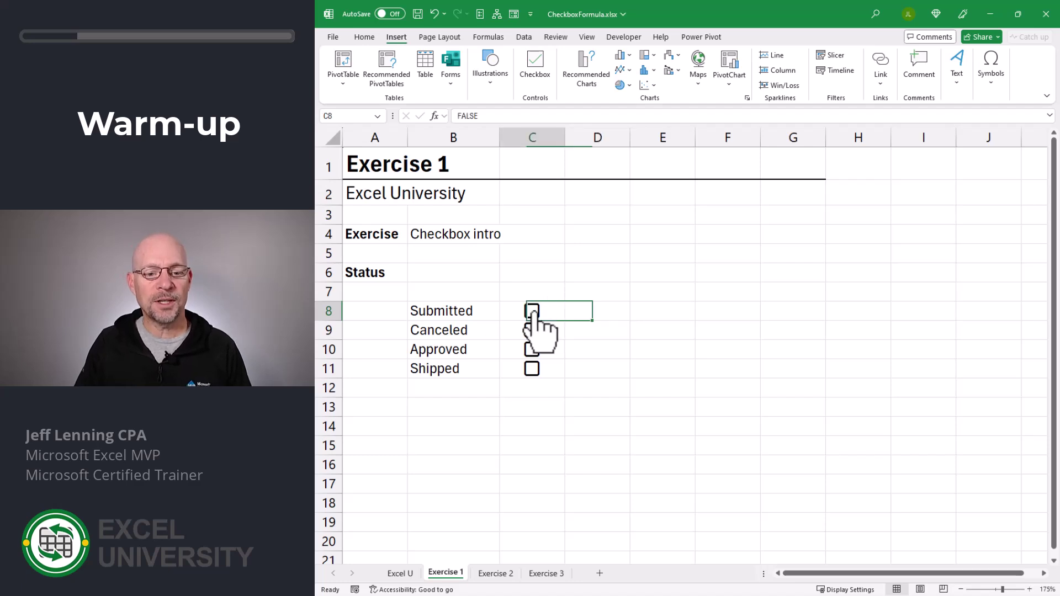
{"action": "left_click", "coordinate": [531, 349]}
{"action": "left_click", "coordinate": [531, 349]}
{"action": "left_click", "coordinate": [532, 330]}
{"action": "left_click", "coordinate": [535, 322]}
{"action": "left_click", "coordinate": [532, 331]}
{"action": "left_click", "coordinate": [532, 349]}
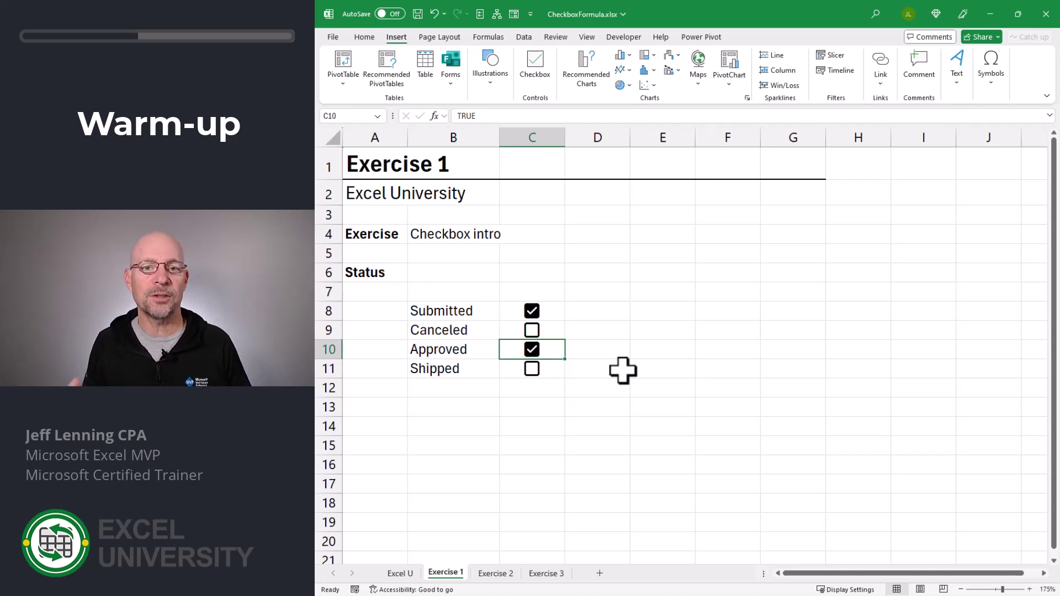
{"action": "left_click", "coordinate": [554, 307]}
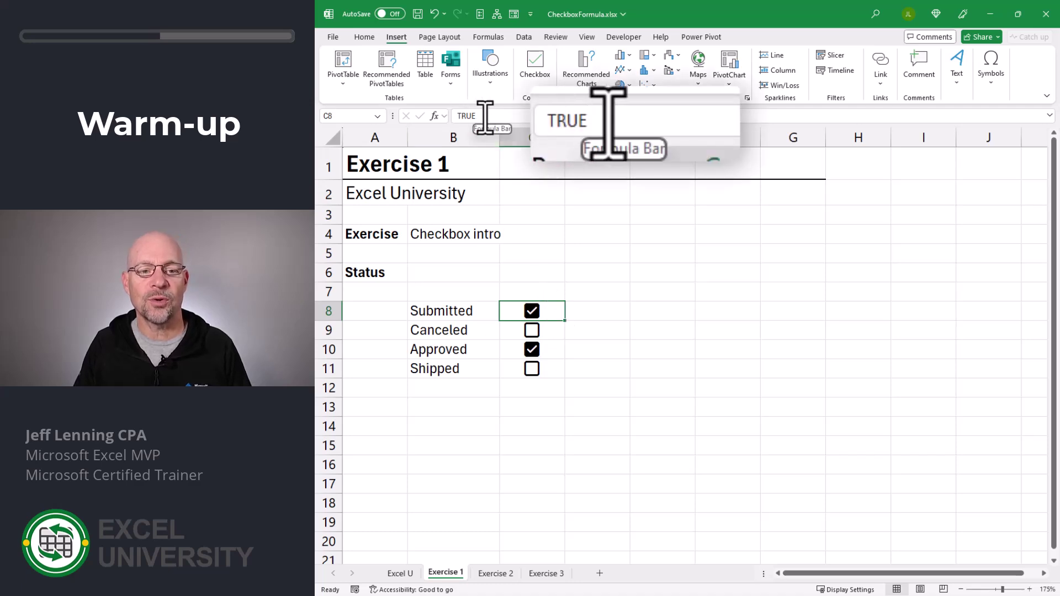
{"action": "left_click", "coordinate": [550, 335]}
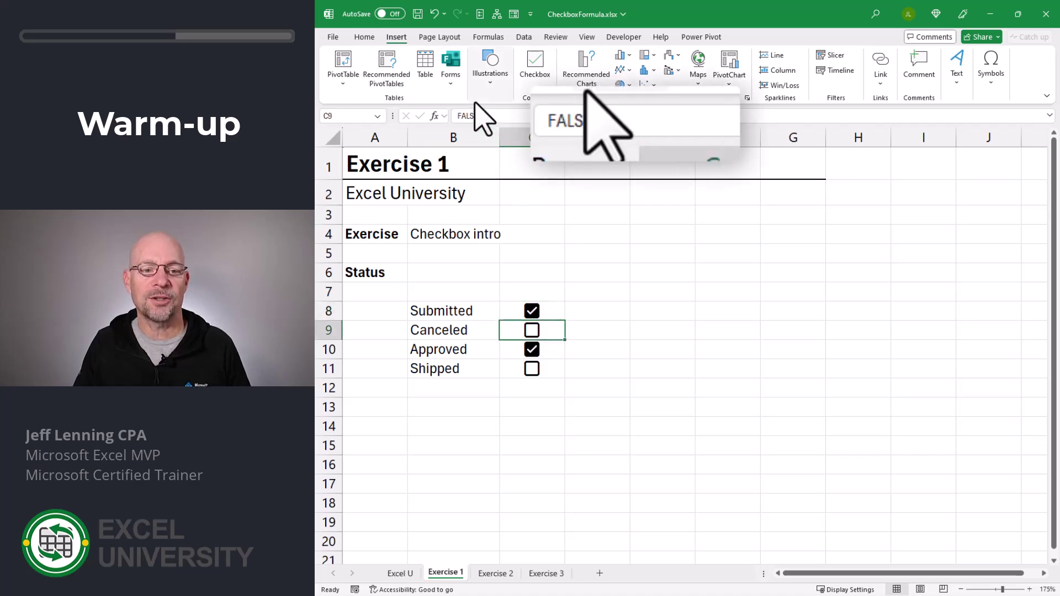
Step: Enter TRUE, TRUE, FALSE, FALSE down E8:E11
{"action": "left_click", "coordinate": [659, 311]}
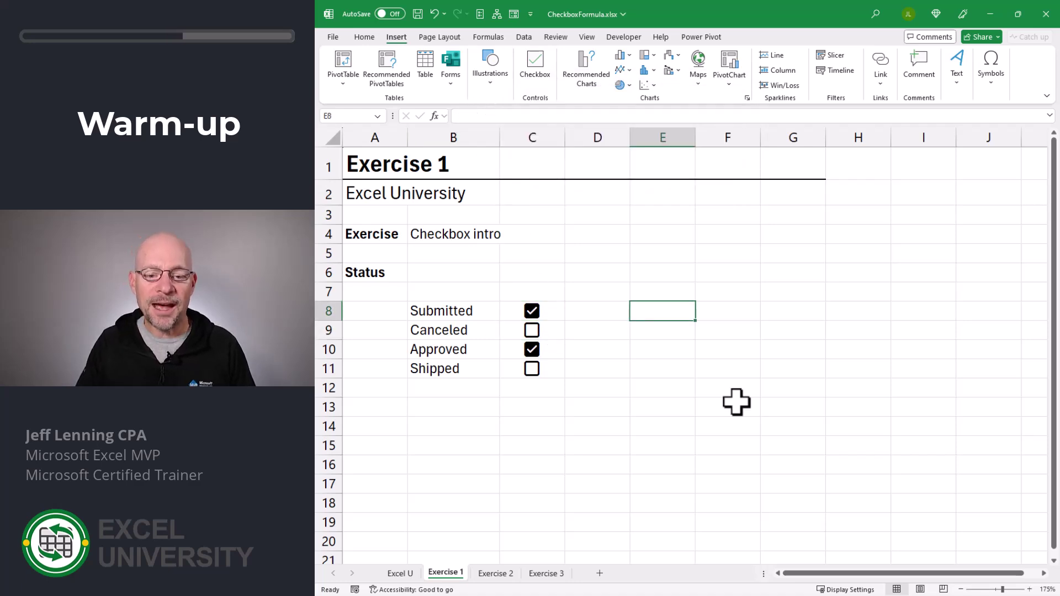
{"action": "type", "text": "true"}
{"action": "key", "text": "Return"}
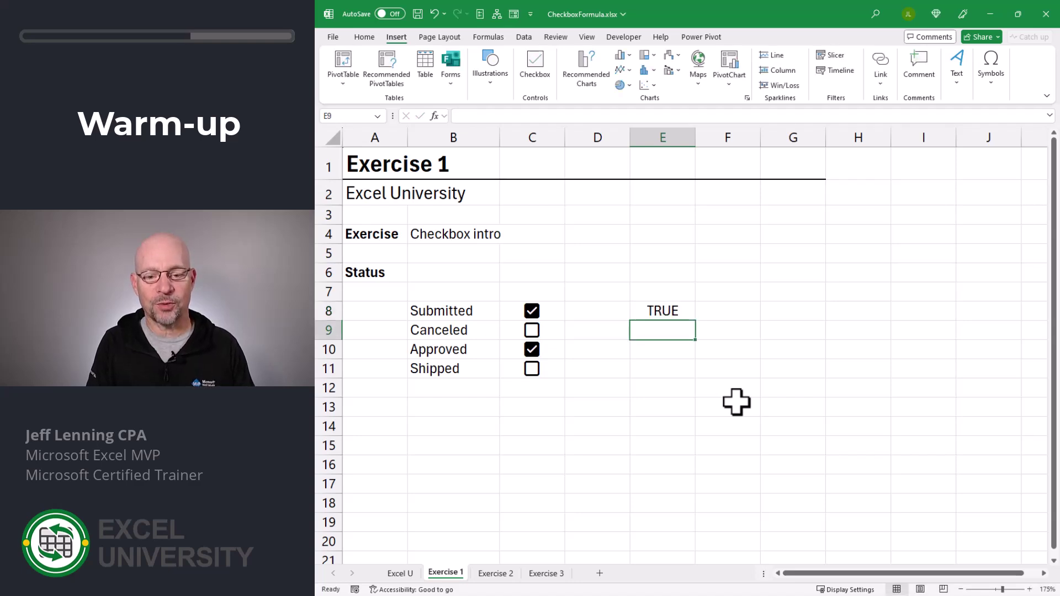
{"action": "type", "text": "true"}
{"action": "key", "text": "Return"}
{"action": "type", "text": "false"}
{"action": "key", "text": "Return"}
{"action": "type", "text": "false"}
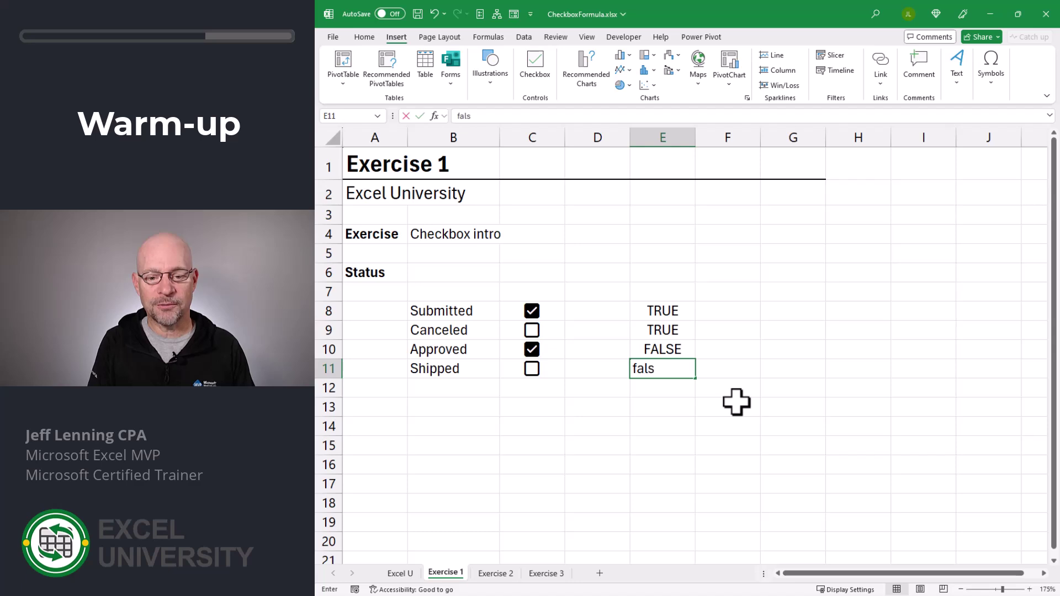
{"action": "key", "text": "Return"}
Step: Turn the E8:E11 values into checkboxes and confirm E11 holds FALSE
{"action": "left_click_drag", "start_coordinate": [671, 309], "coordinate": [672, 367]}
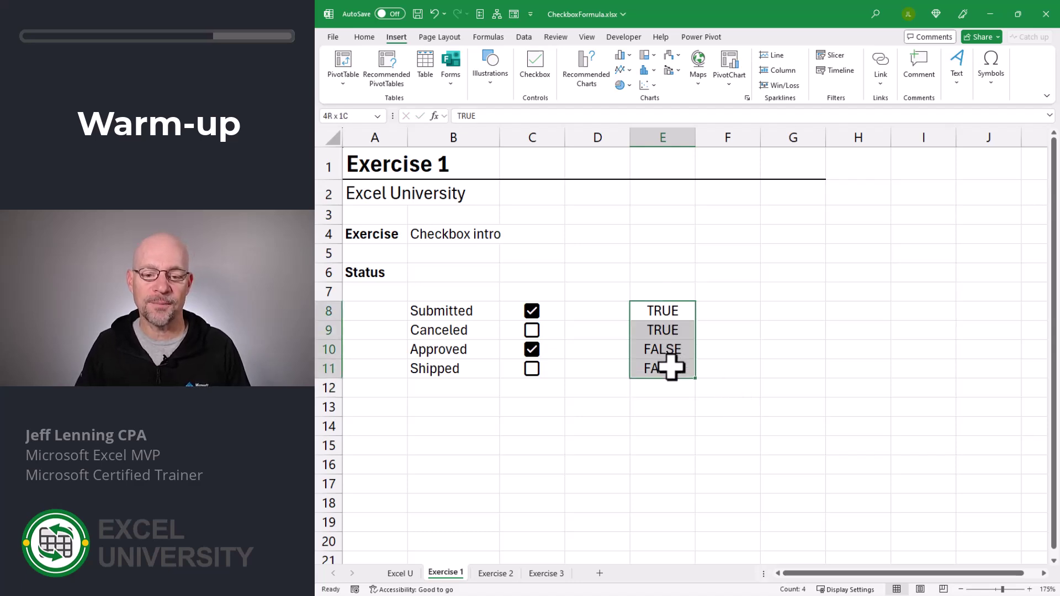
{"action": "left_click", "coordinate": [537, 75]}
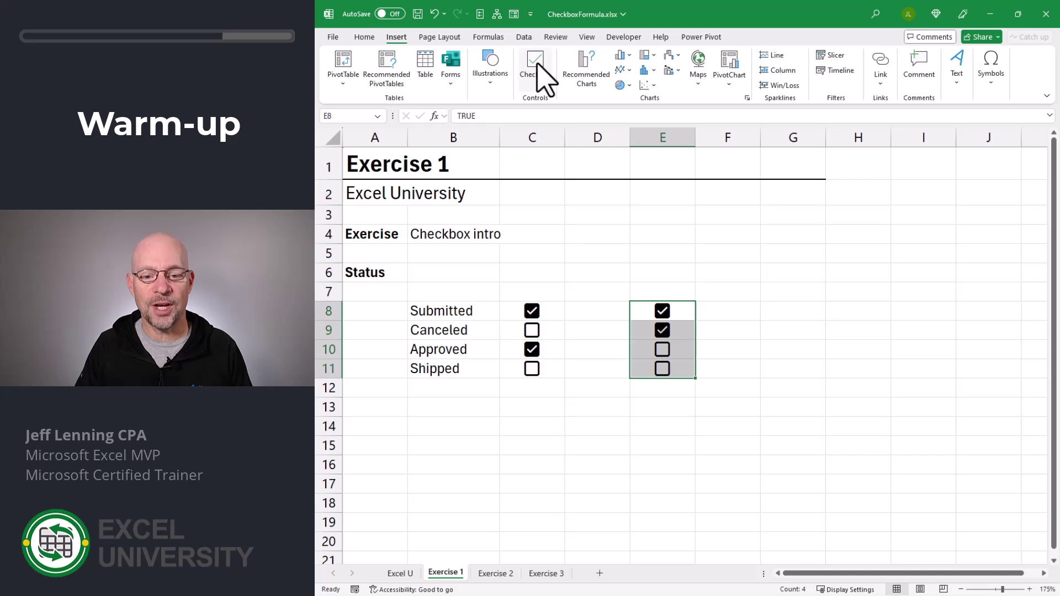
{"action": "left_click", "coordinate": [671, 362]}
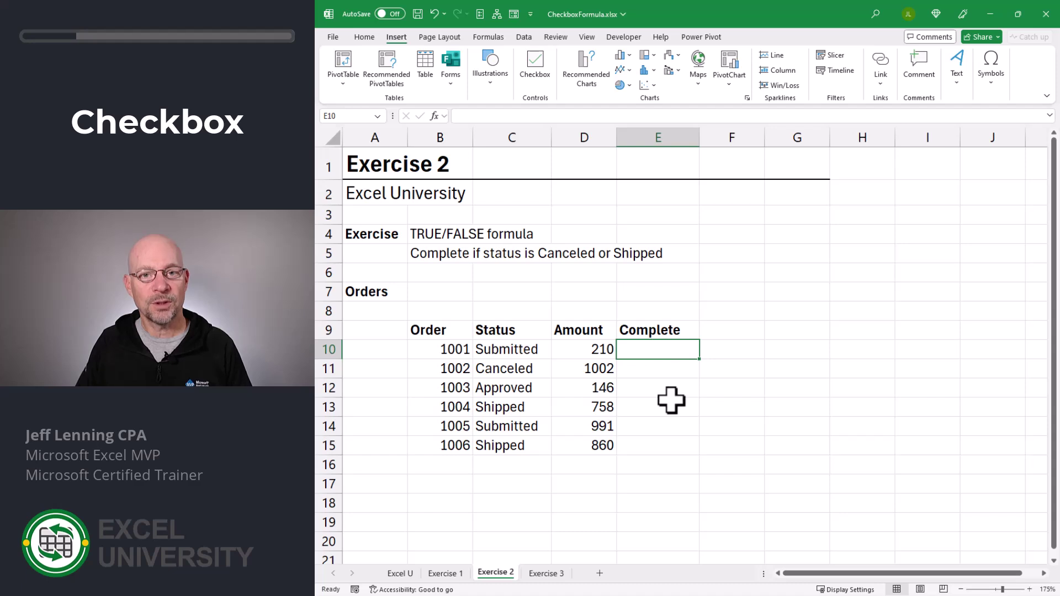
Step: Enter the formula =C10="Canceled" in E10
{"action": "type", "text": "="}
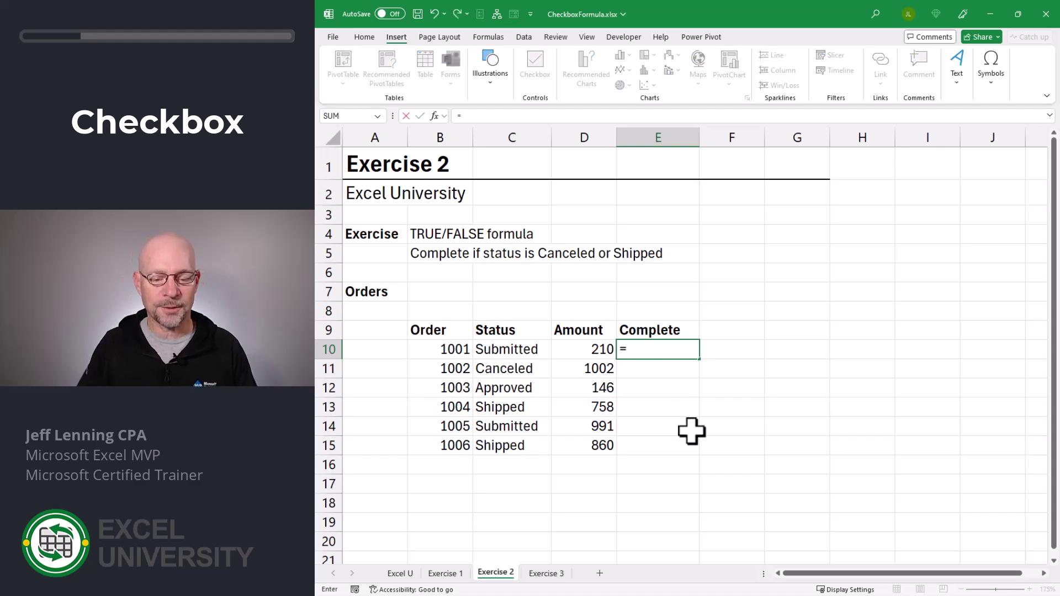
{"action": "left_click", "coordinate": [504, 348]}
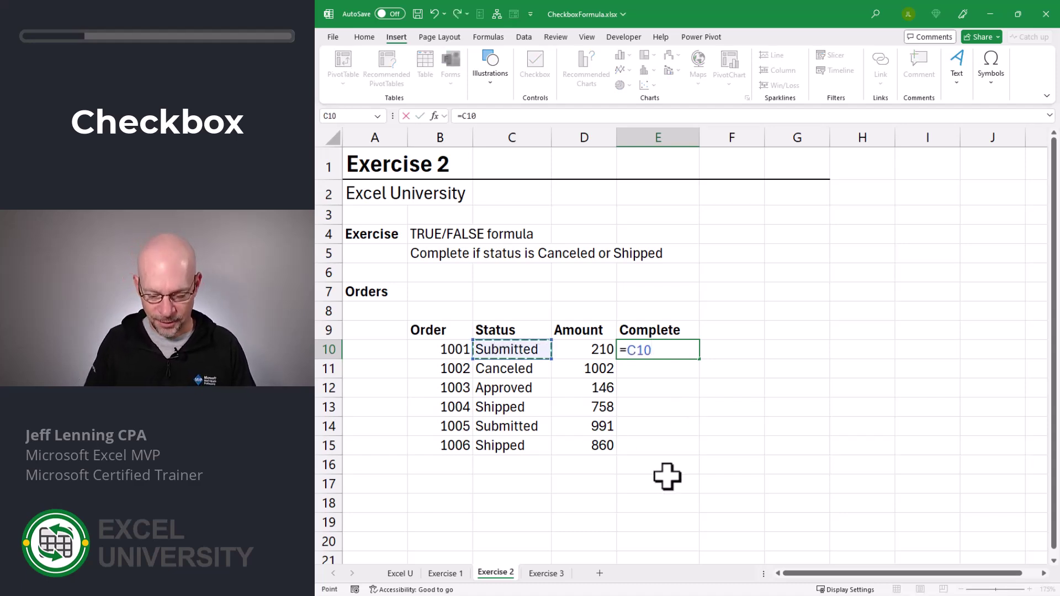
{"action": "type", "text": "=\"Ca"}
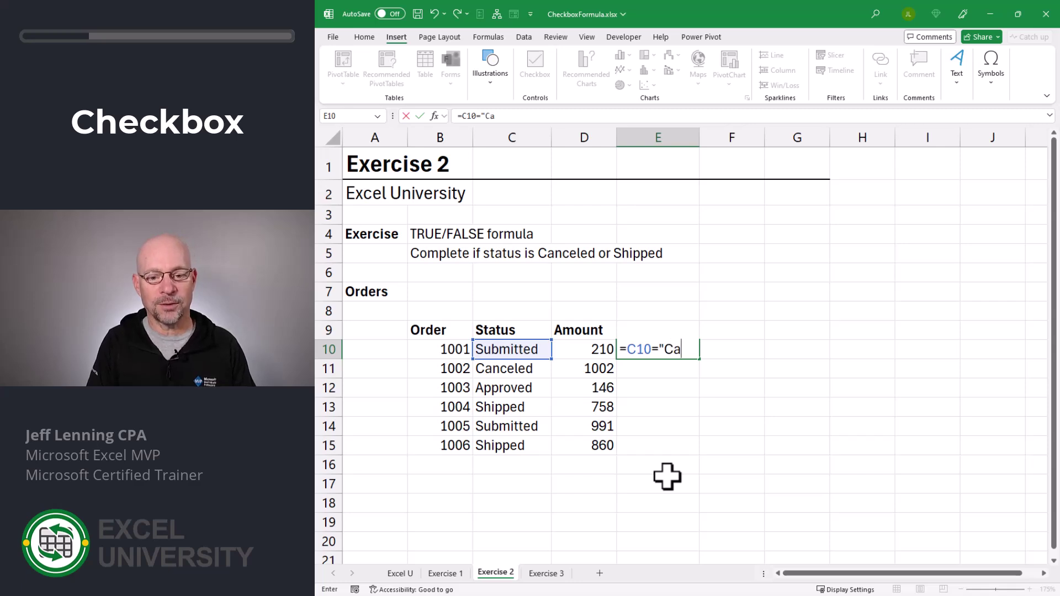
{"action": "type", "text": "nceled\""}
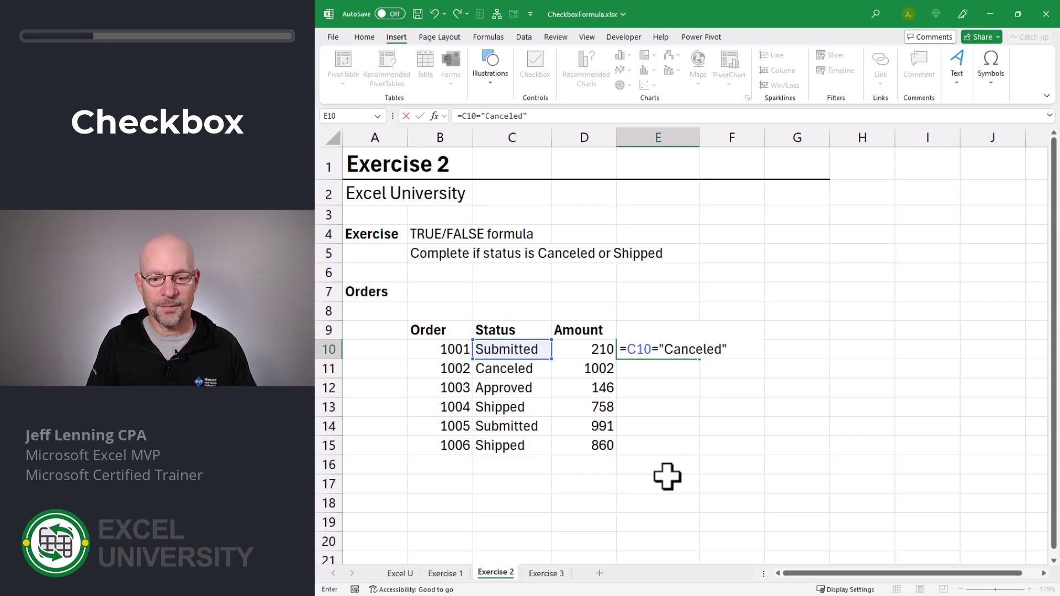
{"action": "key", "text": "Return"}
Step: Fill the Canceled formula down to E15 and check the results against the statuses
{"action": "left_click", "coordinate": [671, 347]}
{"action": "left_click_drag", "start_coordinate": [699, 360], "coordinate": [698, 450]}
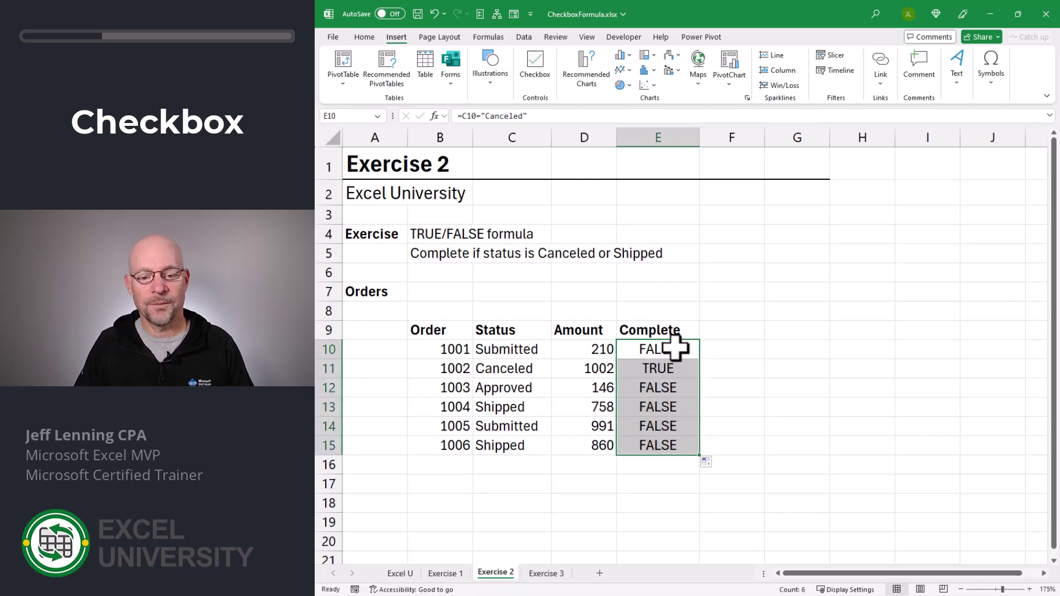
{"action": "left_click", "coordinate": [677, 365]}
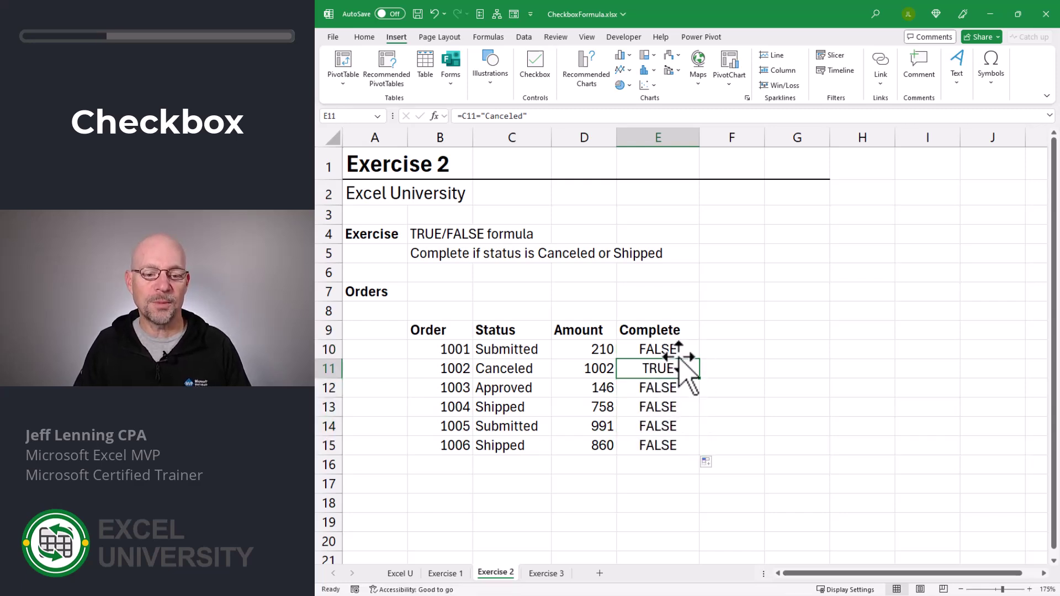
{"action": "left_click", "coordinate": [511, 369]}
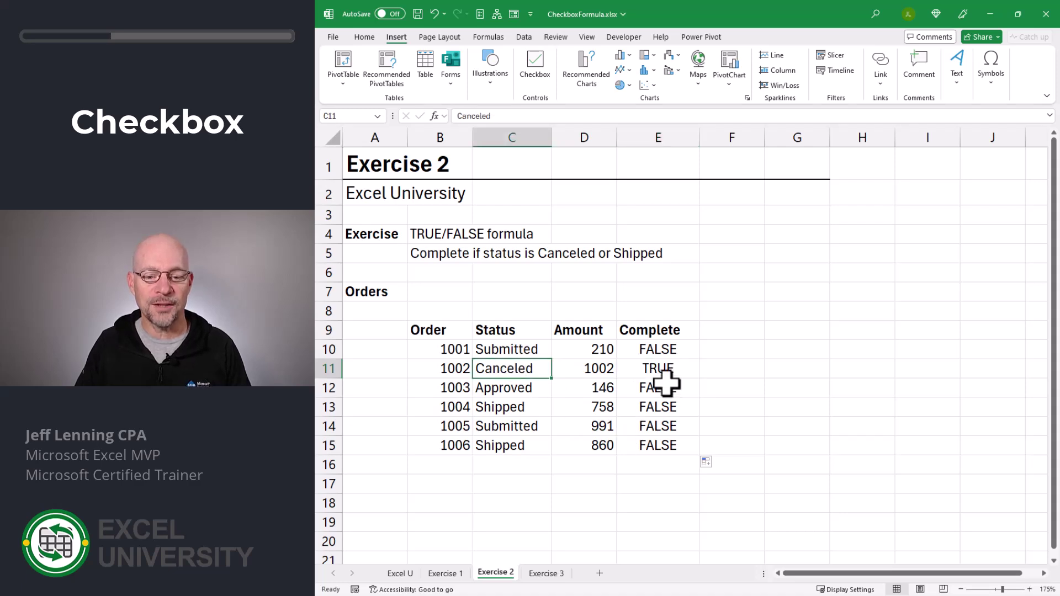
{"action": "left_click", "coordinate": [673, 350]}
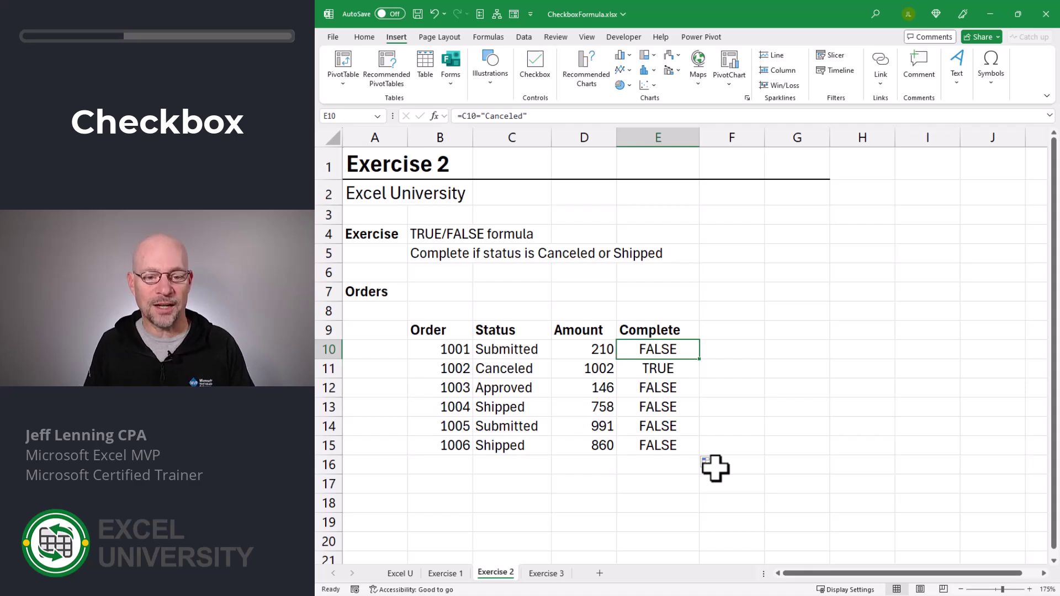
Step: Change E10's formula to =OR(C10="Canceled",C10="Shipped")
{"action": "key", "text": "F2"}
{"action": "key", "text": "Home"}
{"action": "key", "text": "Right"}
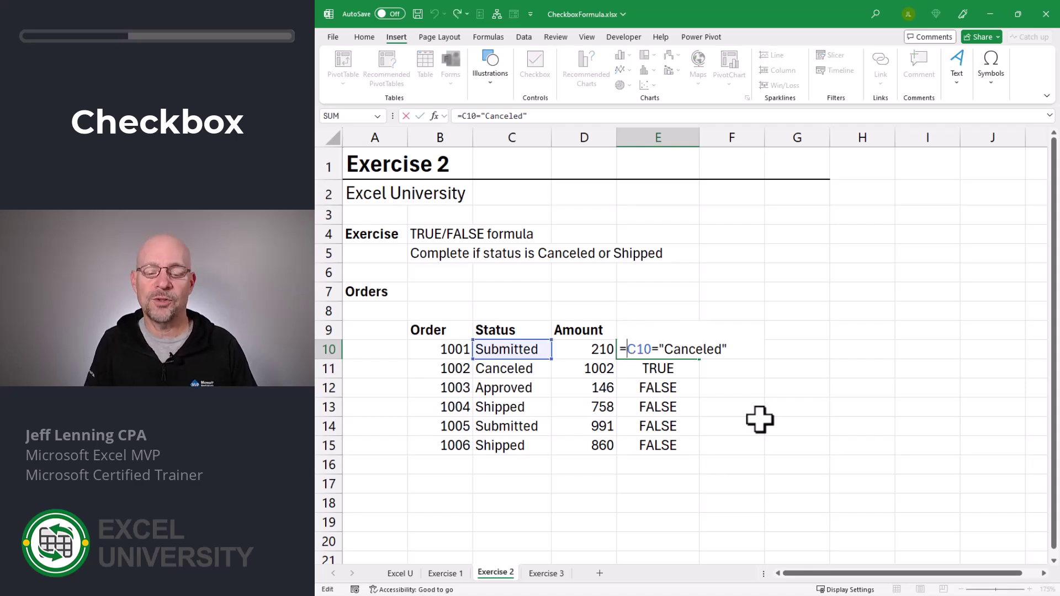
{"action": "type", "text": "or"}
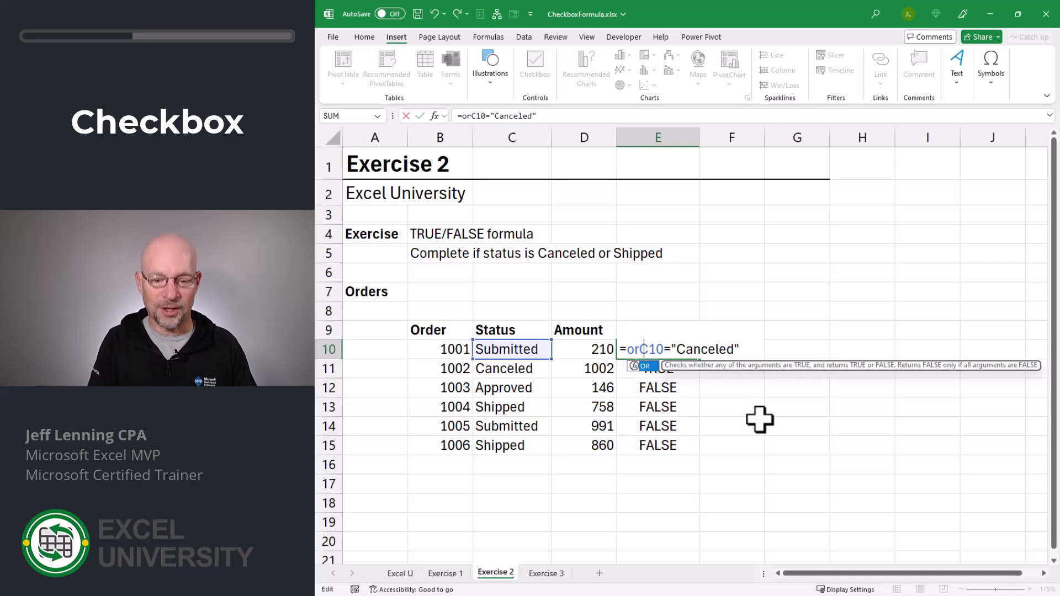
{"action": "type", "text": "("}
{"action": "key", "text": "End"}
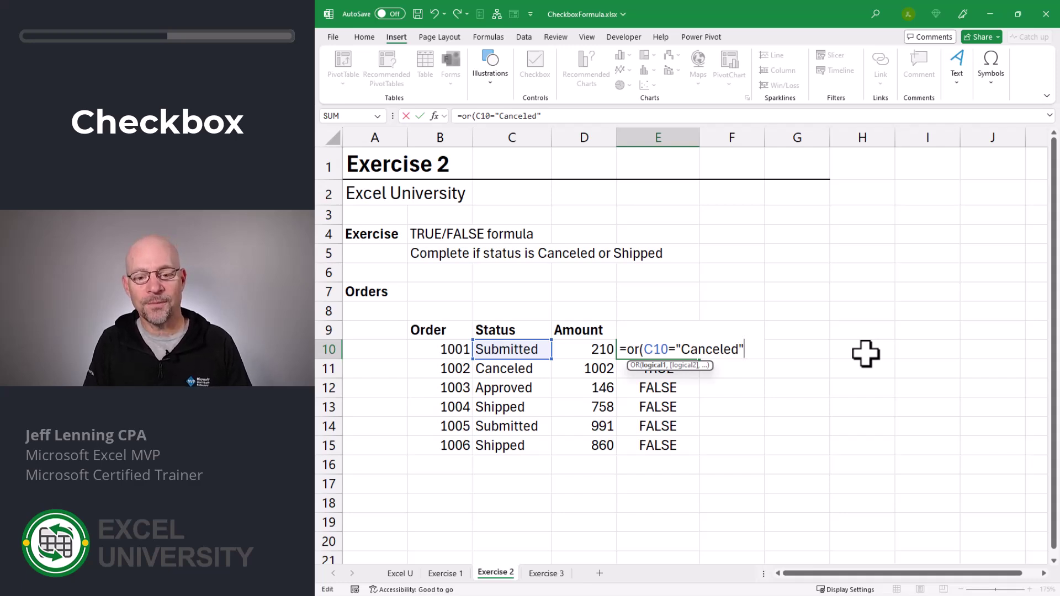
{"action": "type", "text": ","}
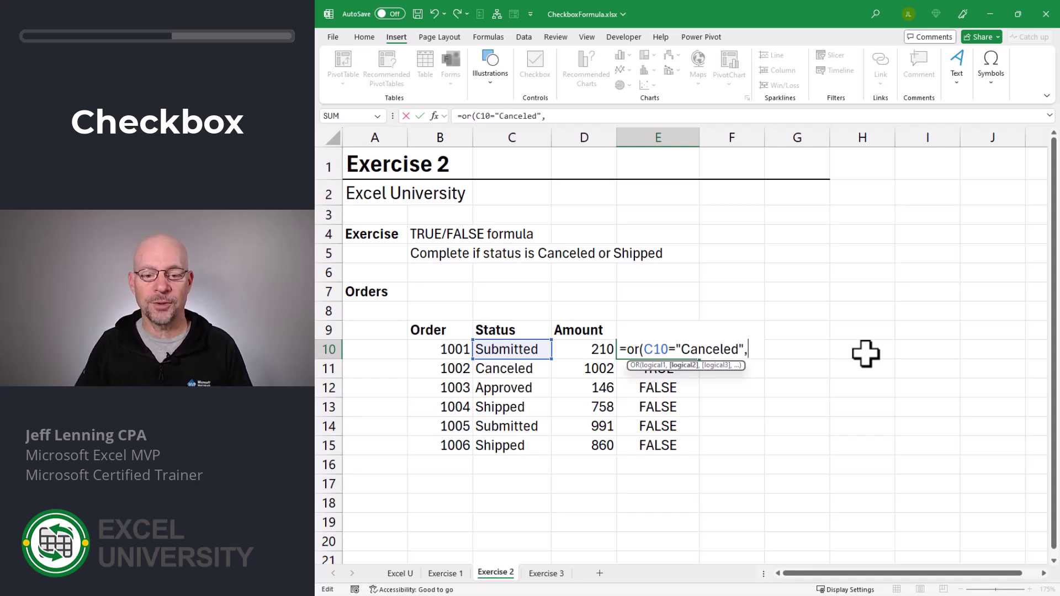
{"action": "left_click", "coordinate": [510, 349]}
{"action": "type", "text": "=\"Shipped\""}
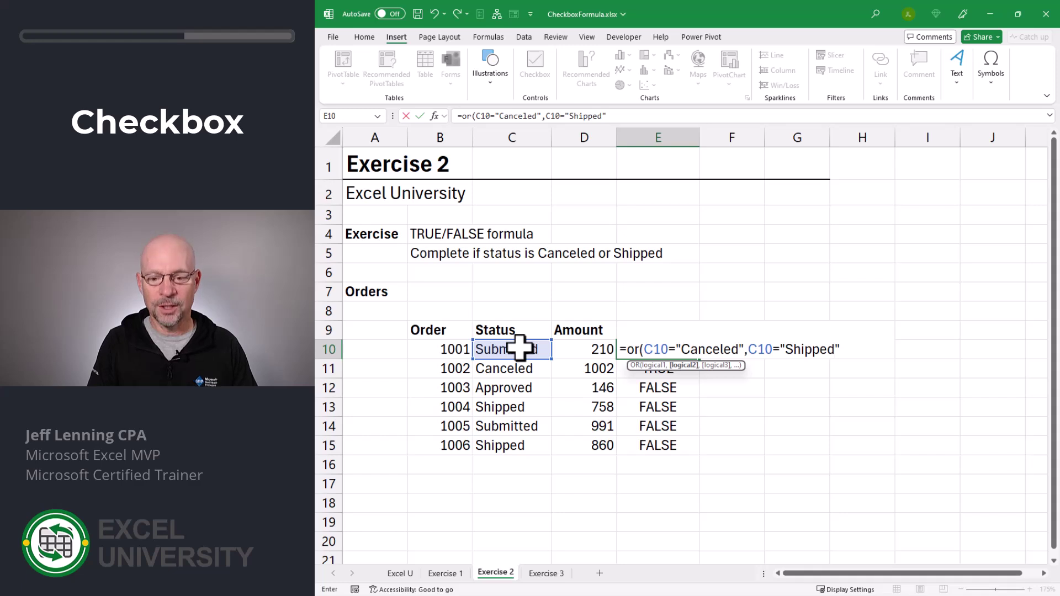
{"action": "type", "text": ")"}
{"action": "key", "text": "Return"}
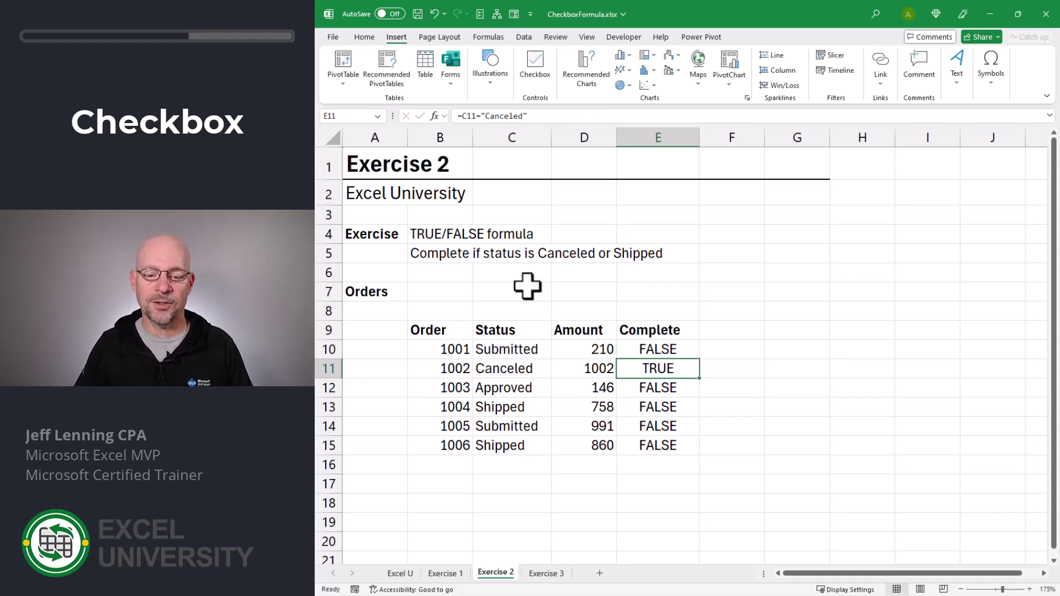
Step: Fill the OR formula down to E15, confirming TRUE for orders 1002, 1004 and 1006
{"action": "key", "text": "Up"}
{"action": "left_click_drag", "start_coordinate": [699, 360], "coordinate": [699, 456]}
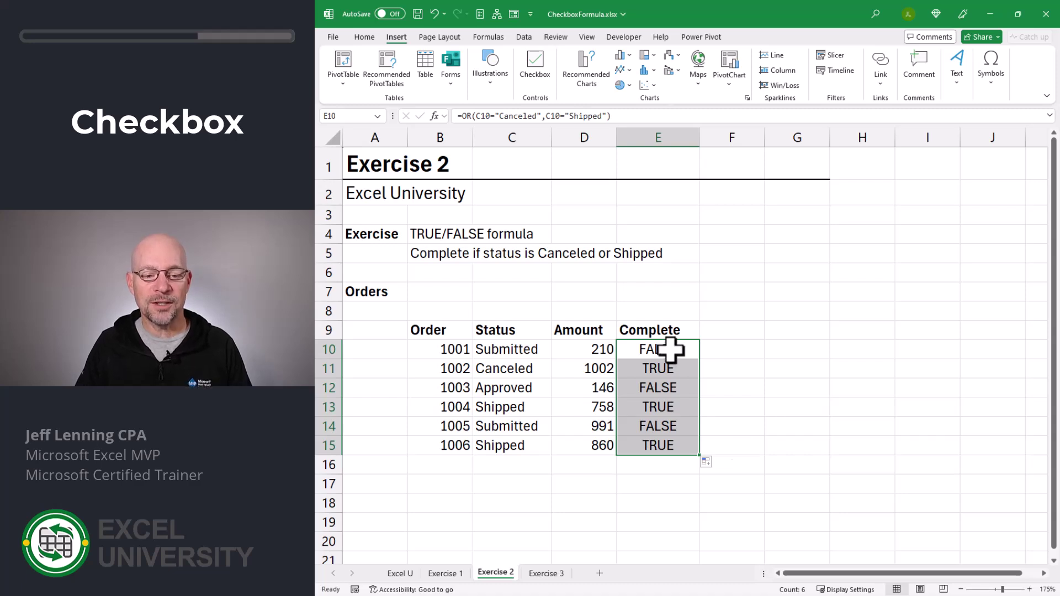
{"action": "left_click", "coordinate": [513, 369]}
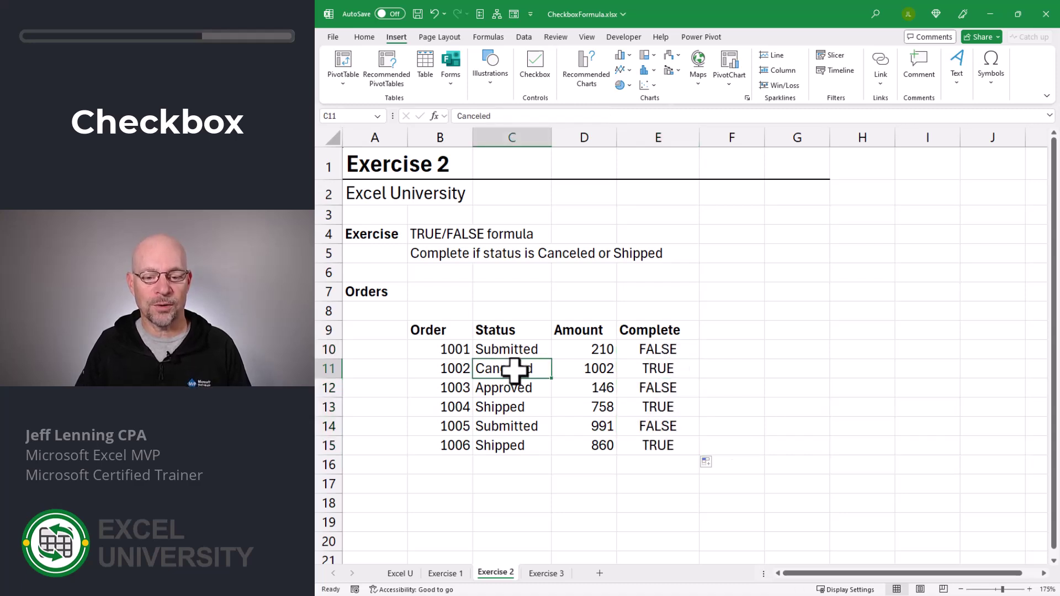
{"action": "left_click", "coordinate": [516, 408]}
{"action": "left_click", "coordinate": [656, 411]}
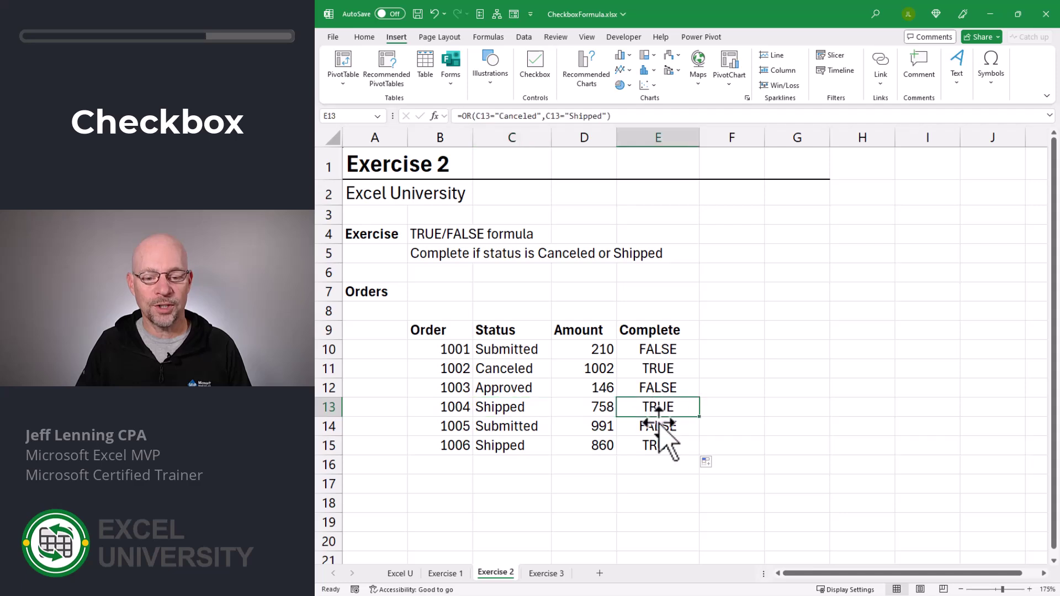
{"action": "left_click", "coordinate": [660, 445]}
{"action": "left_click", "coordinate": [531, 445]}
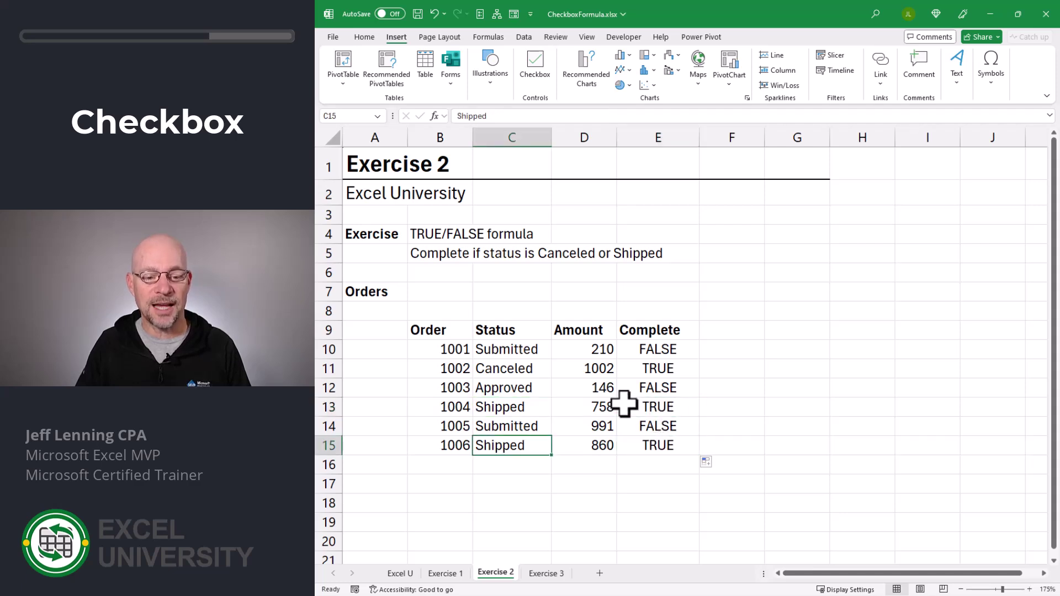
{"action": "left_click", "coordinate": [652, 349]}
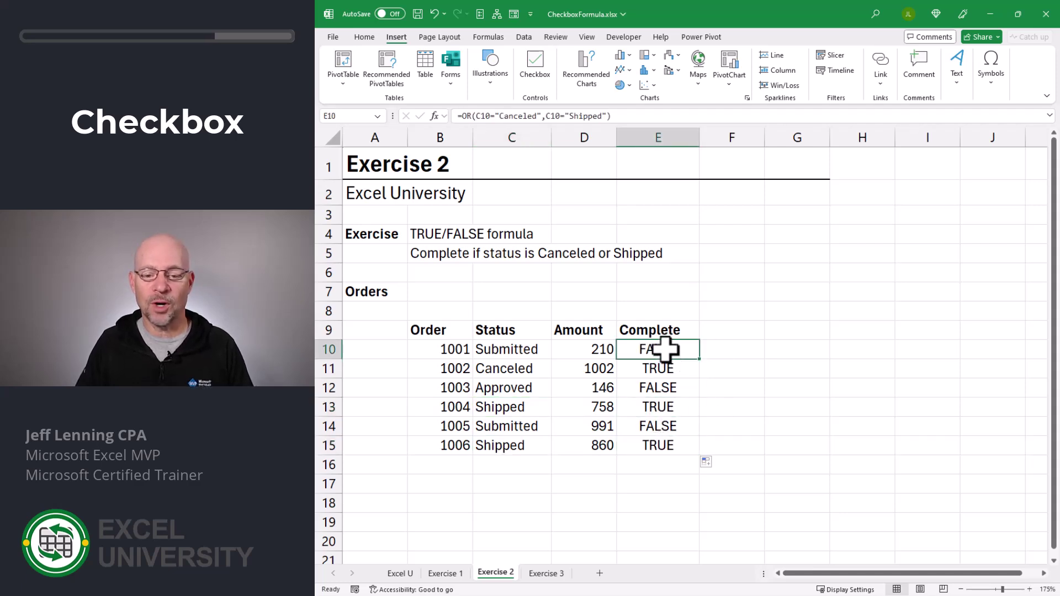
{"action": "left_click_drag", "start_coordinate": [666, 349], "coordinate": [669, 442]}
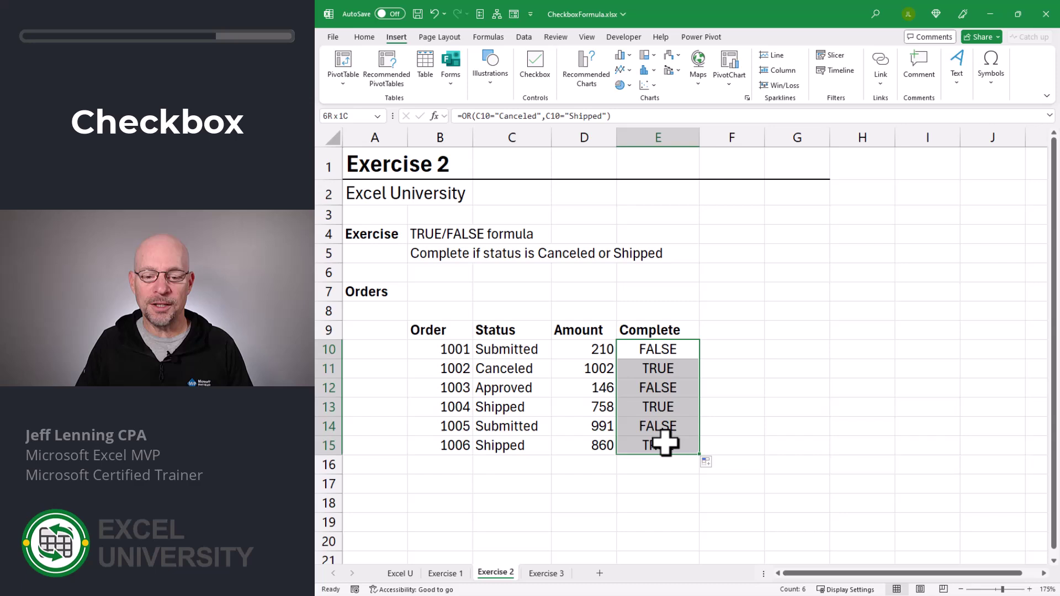
Step: Show the Complete results as checkboxes and change order 1001's status to Shipped
{"action": "left_click", "coordinate": [546, 61]}
{"action": "left_click", "coordinate": [923, 481]}
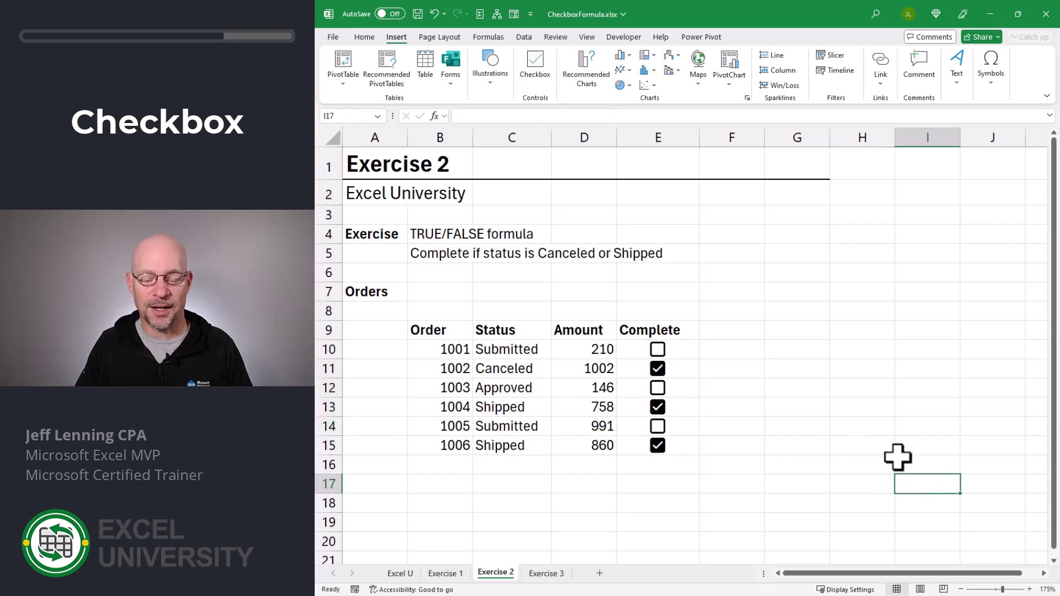
{"action": "left_click", "coordinate": [512, 349]}
{"action": "type", "text": "Shipped"}
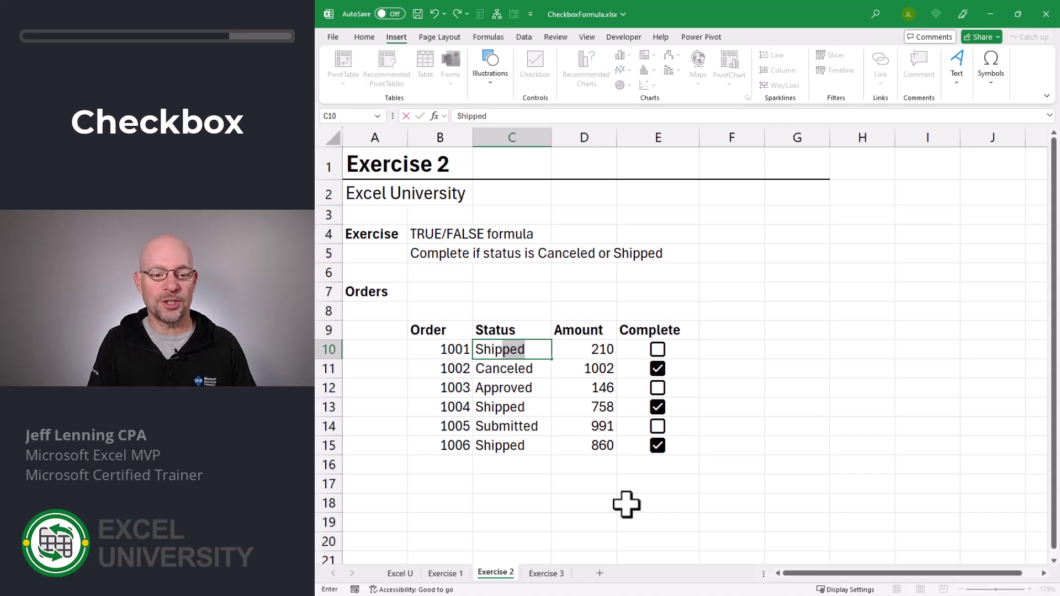
{"action": "key", "text": "Return"}
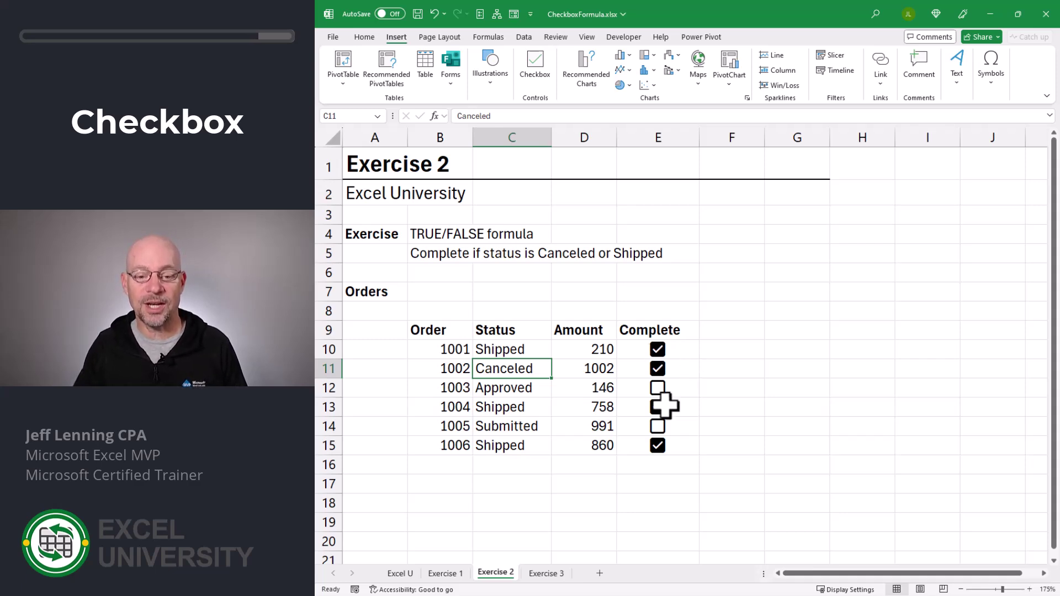
Step: Review the OR formula behind each Complete checkbox for orders 1001 through 1006
{"action": "left_click", "coordinate": [658, 348]}
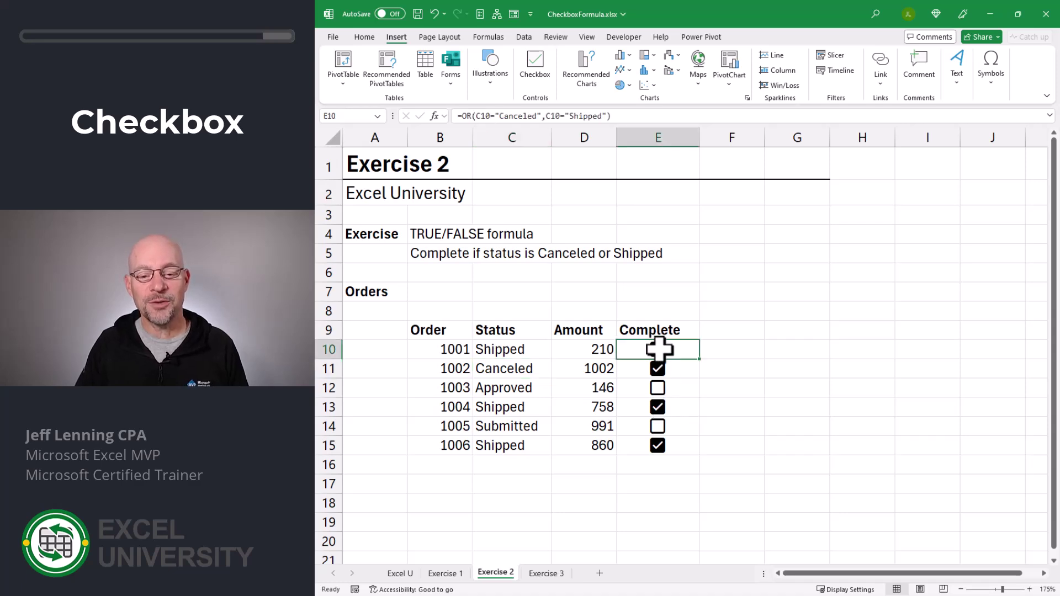
{"action": "left_click", "coordinate": [656, 373]}
{"action": "left_click", "coordinate": [657, 348]}
{"action": "left_click", "coordinate": [659, 370]}
{"action": "left_click", "coordinate": [659, 390]}
{"action": "left_click", "coordinate": [657, 408]}
{"action": "left_click", "coordinate": [660, 427]}
{"action": "left_click", "coordinate": [666, 446]}
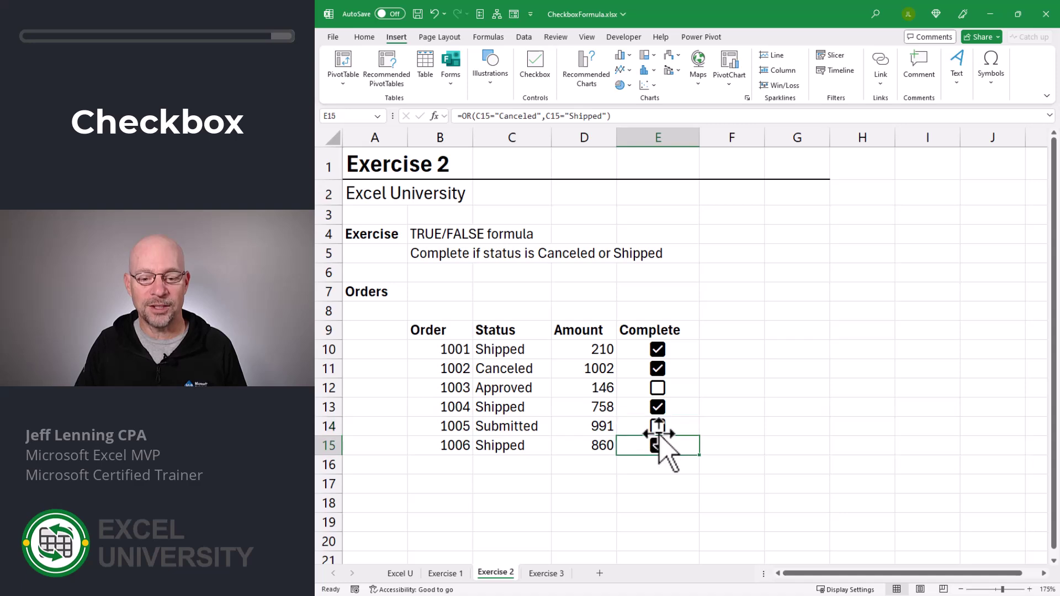
{"action": "left_click", "coordinate": [657, 407]}
{"action": "left_click", "coordinate": [663, 367]}
{"action": "left_click", "coordinate": [657, 348]}
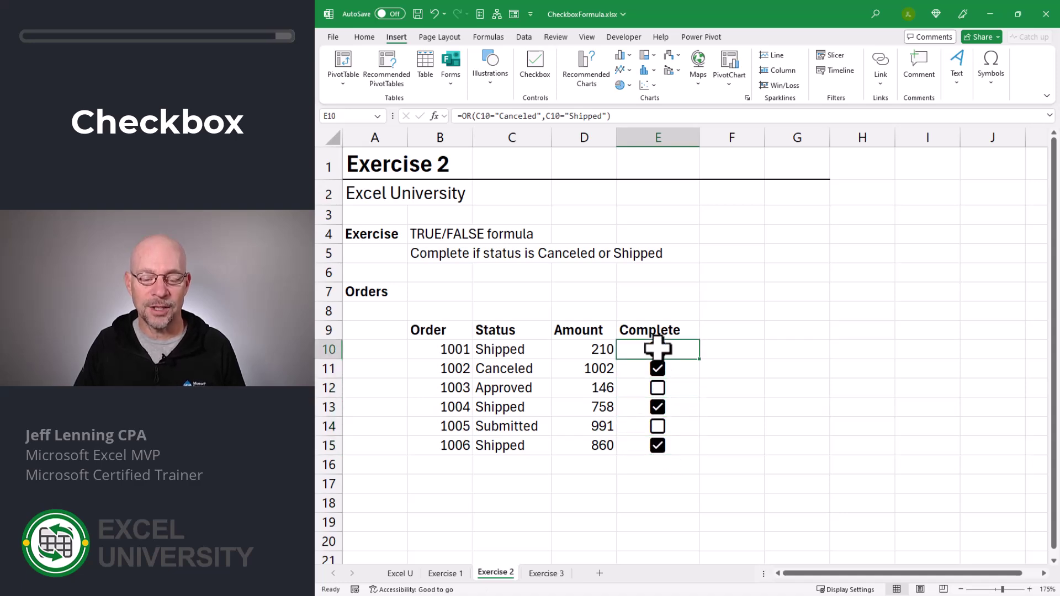
{"action": "left_click", "coordinate": [662, 368]}
{"action": "left_click", "coordinate": [661, 388]}
{"action": "left_click", "coordinate": [660, 407]}
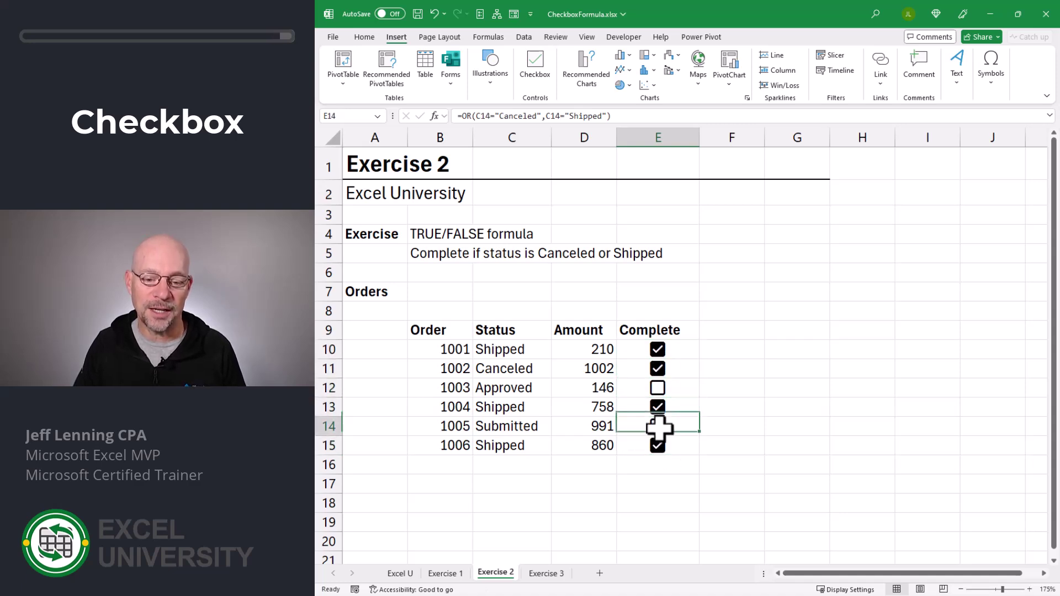
{"action": "left_click", "coordinate": [660, 427]}
{"action": "left_click", "coordinate": [661, 445]}
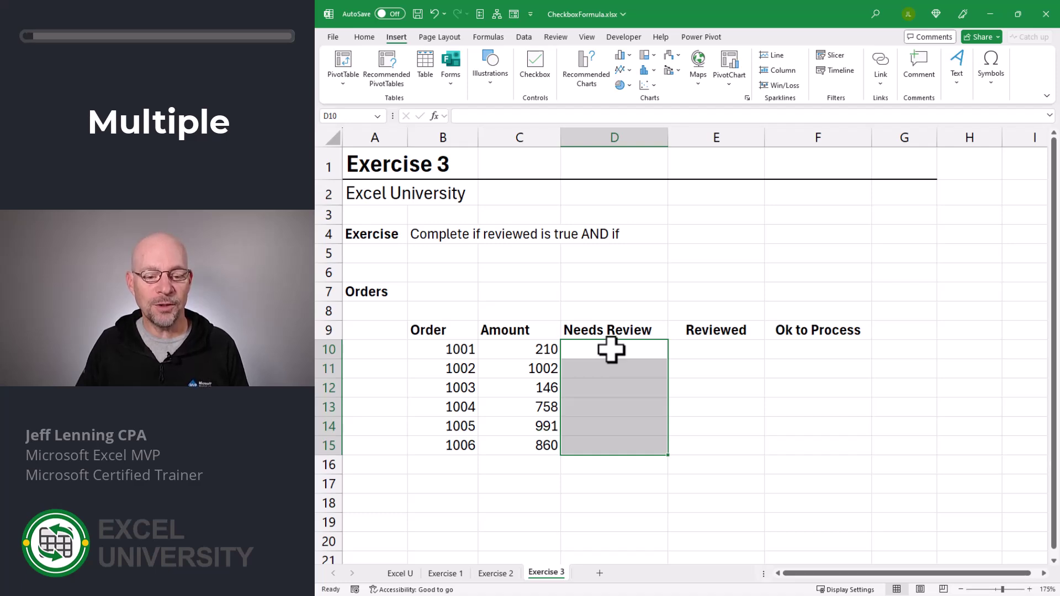
{"action": "left_click_drag", "start_coordinate": [716, 349], "coordinate": [724, 442]}
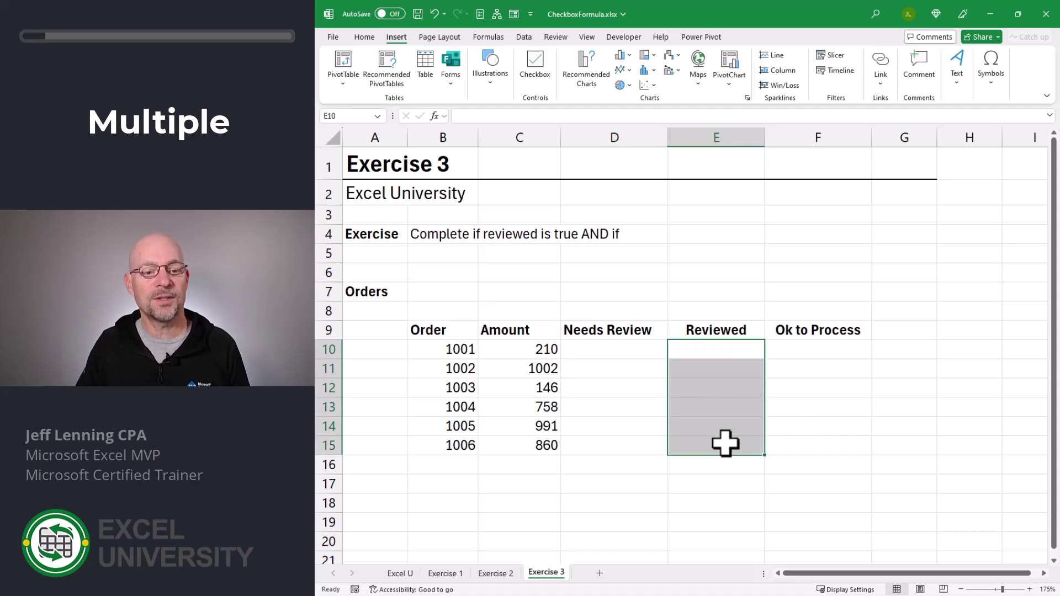
{"action": "left_click_drag", "start_coordinate": [811, 349], "coordinate": [808, 438]}
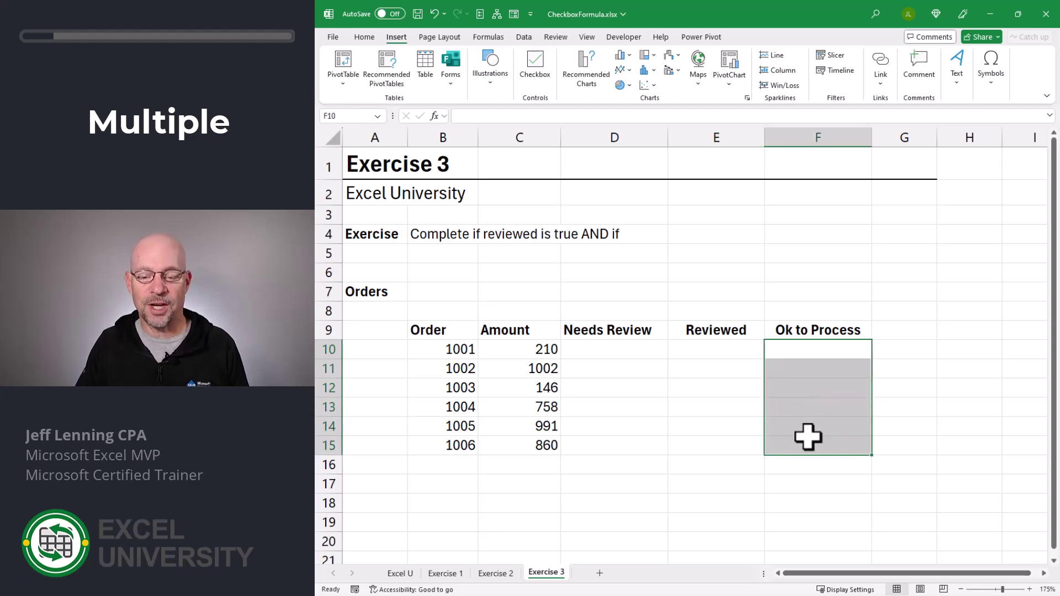
{"action": "left_click", "coordinate": [627, 350]}
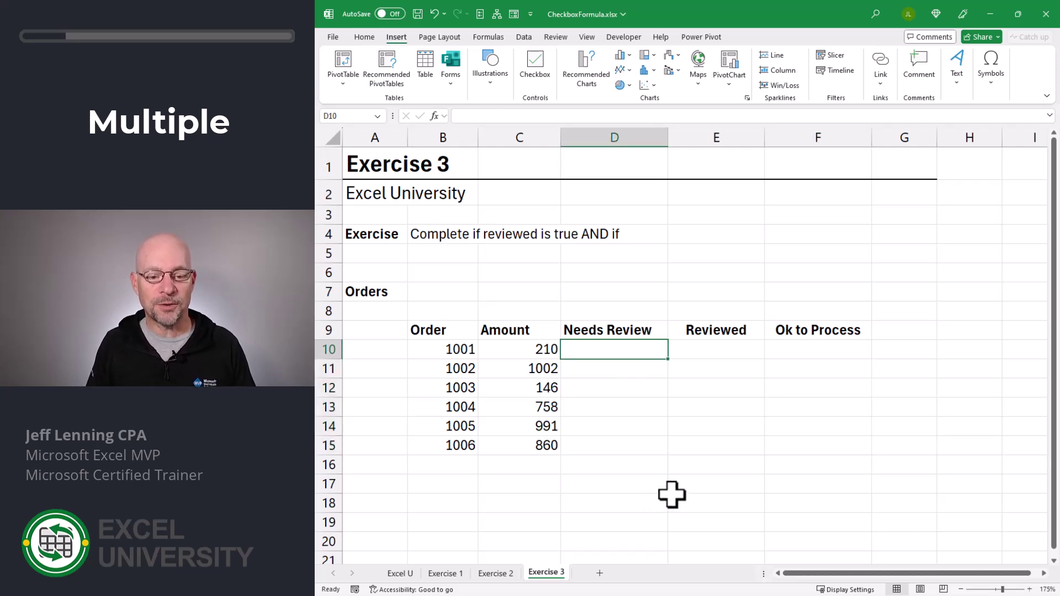
Step: Enter =C10>500 in D10 and fill it down to D15
{"action": "type", "text": "="}
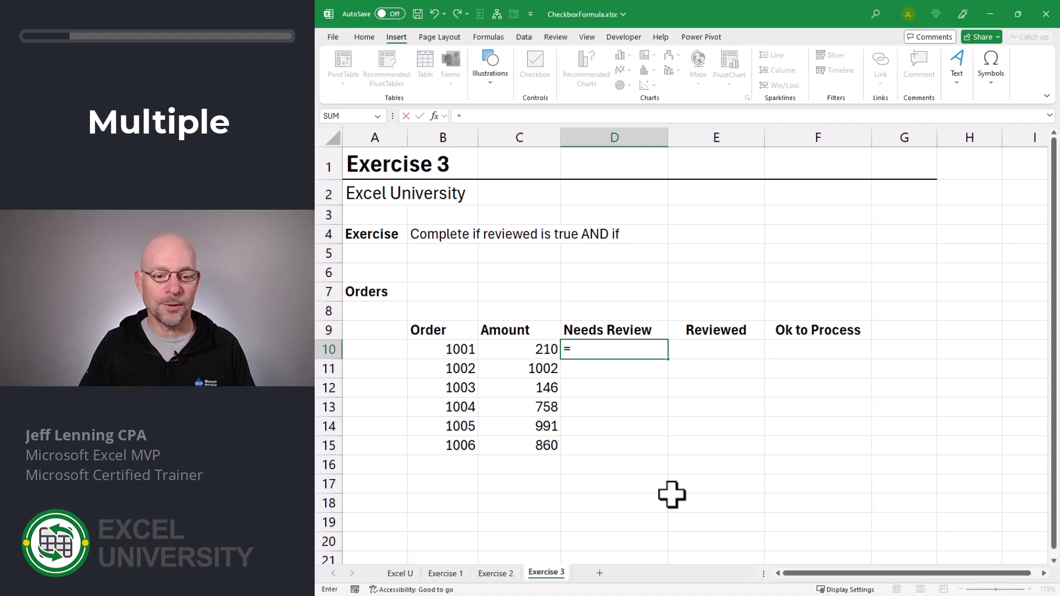
{"action": "left_click", "coordinate": [534, 348]}
{"action": "type", "text": ">"}
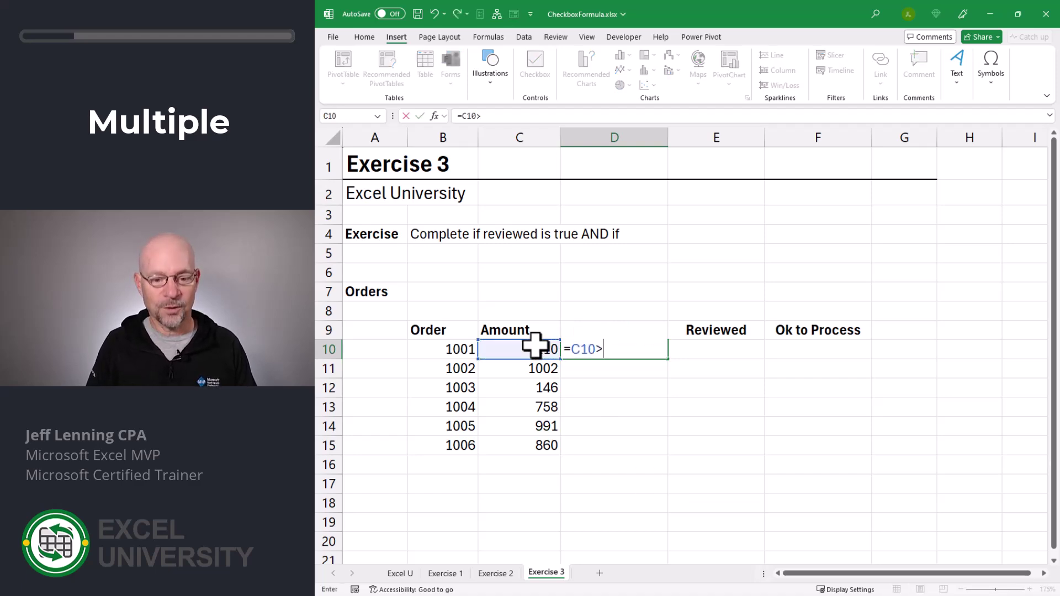
{"action": "type", "text": "500"}
{"action": "key", "text": "Return"}
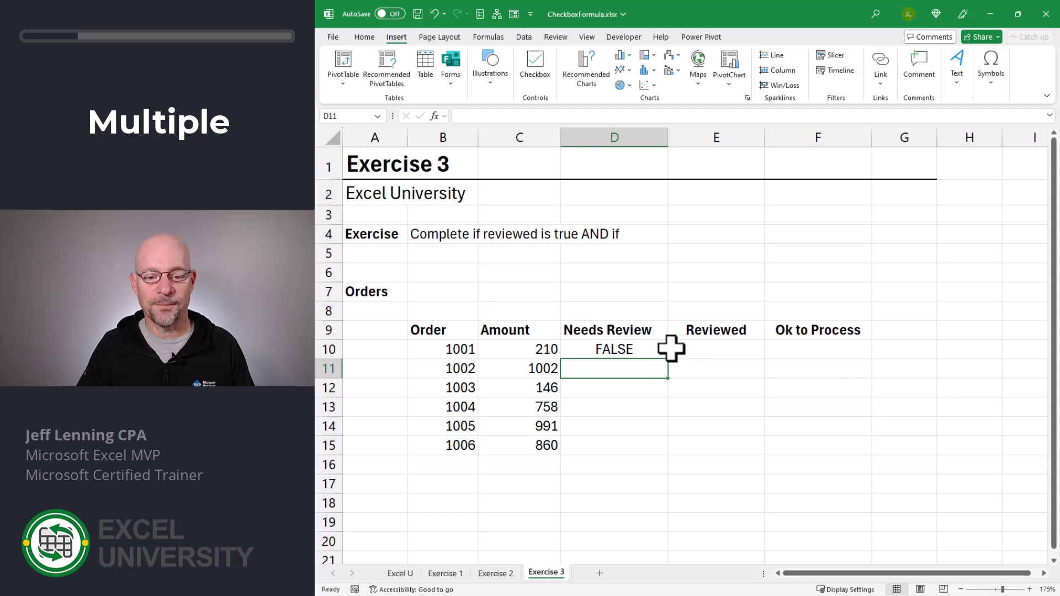
{"action": "key", "text": "Up"}
{"action": "left_click_drag", "start_coordinate": [671, 362], "coordinate": [667, 444]}
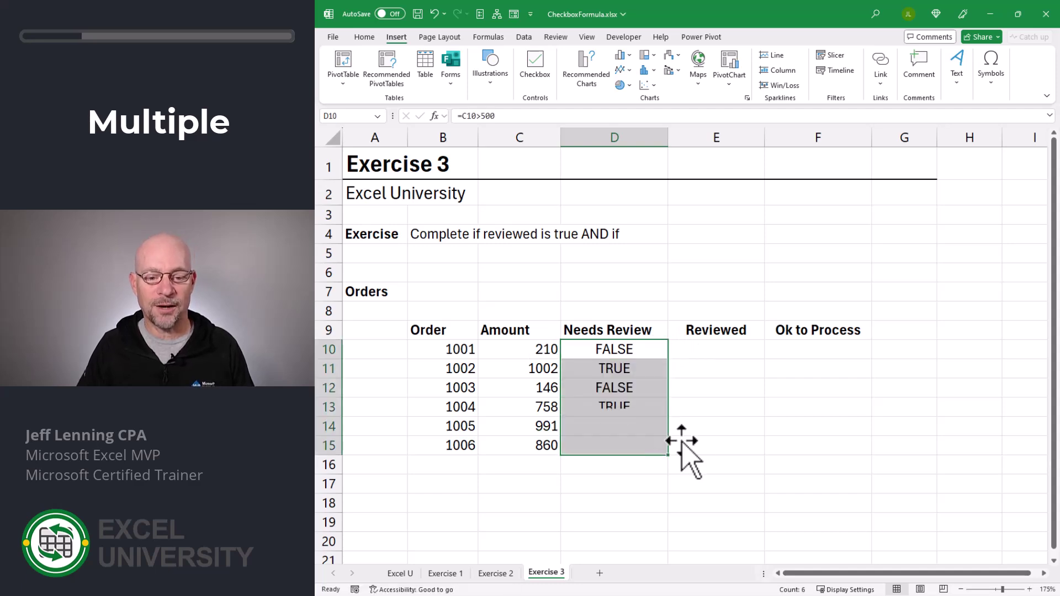
Step: Turn the Needs Review results into checkboxes and check the formulas for orders 1001 and 1004
{"action": "left_click", "coordinate": [539, 69]}
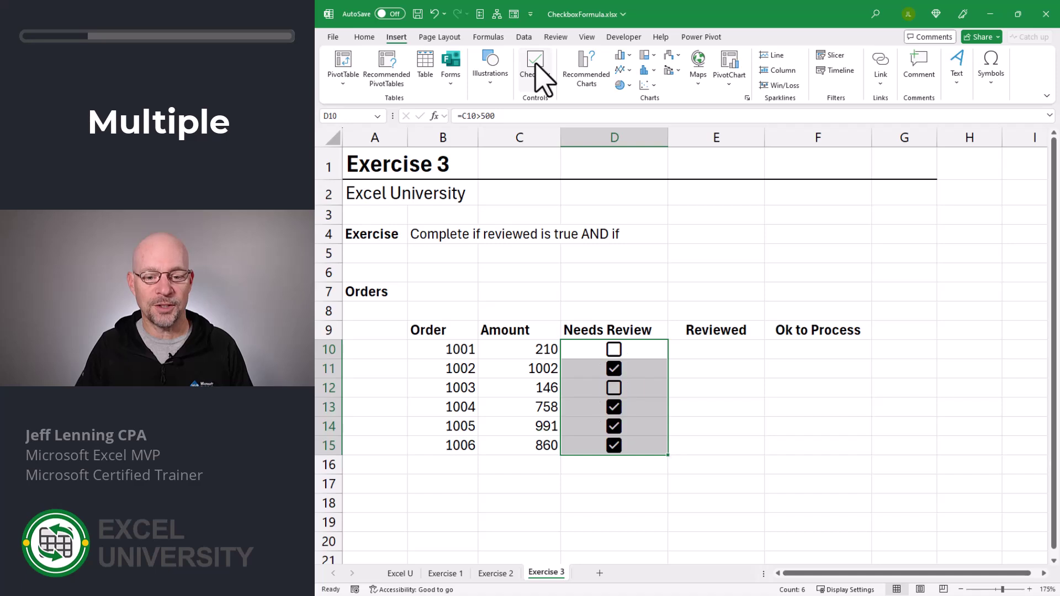
{"action": "left_click", "coordinate": [615, 349]}
{"action": "left_click", "coordinate": [617, 408]}
{"action": "key", "text": "Down"}
{"action": "key", "text": "Down"}
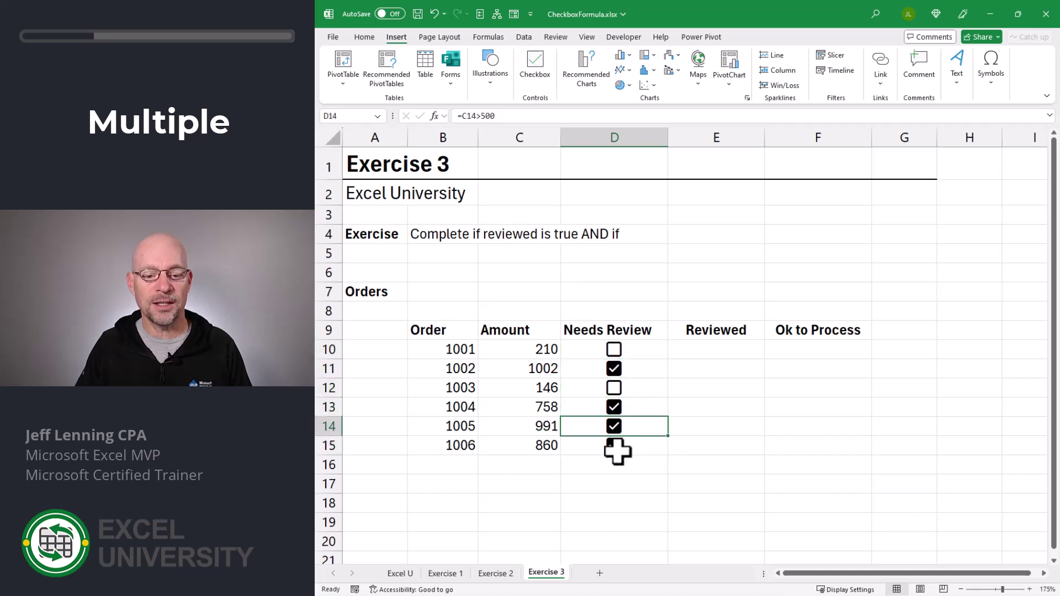
{"action": "left_click", "coordinate": [707, 353]}
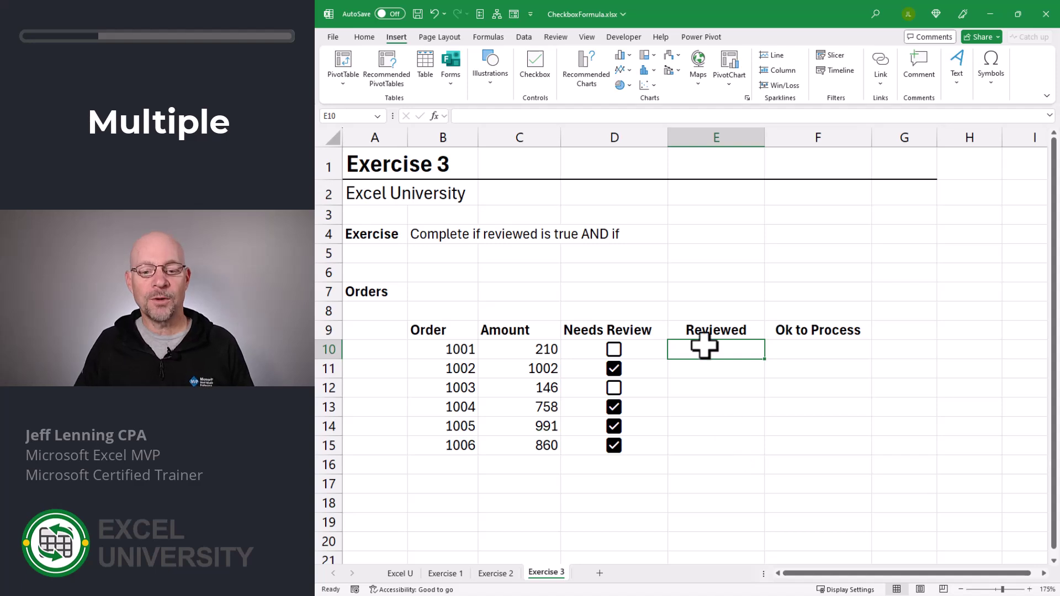
Step: Add checkboxes to Reviewed E10:E15, test-tick orders 1001–1003, then untick them
{"action": "left_click", "coordinate": [705, 448], "text": "shift"}
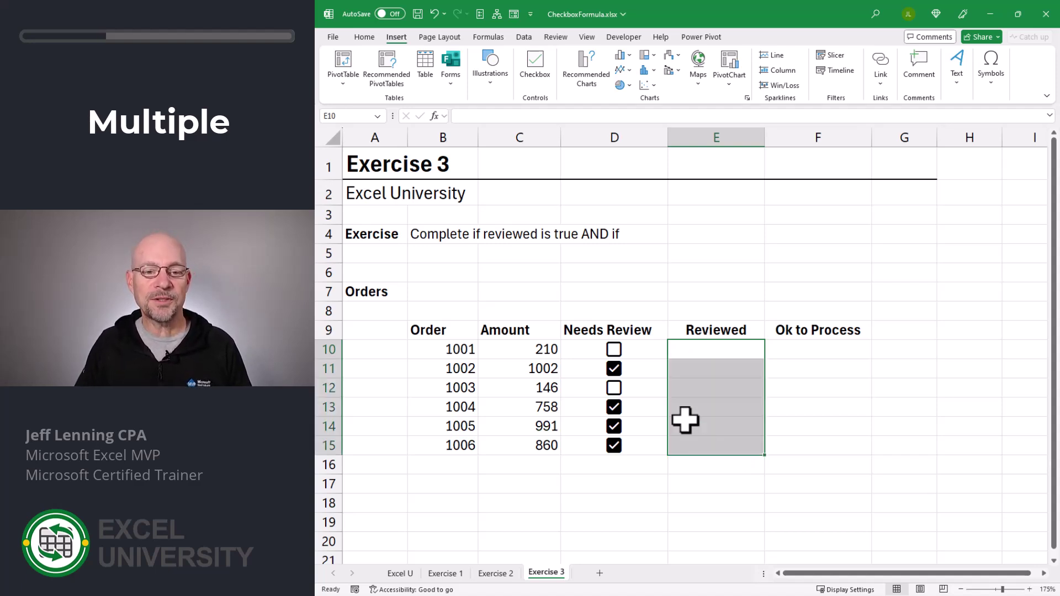
{"action": "left_click", "coordinate": [534, 69]}
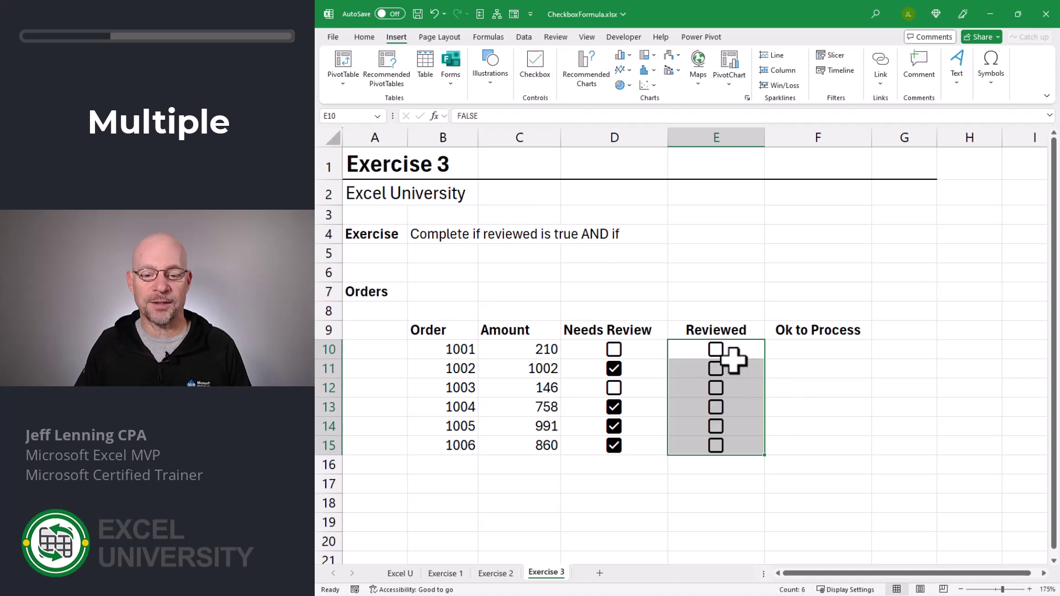
{"action": "left_click", "coordinate": [715, 350]}
{"action": "left_click", "coordinate": [716, 349]}
{"action": "left_click", "coordinate": [716, 368]}
{"action": "left_click", "coordinate": [715, 387]}
{"action": "key", "text": "space"}
{"action": "key", "text": "Up"}
{"action": "key", "text": "space"}
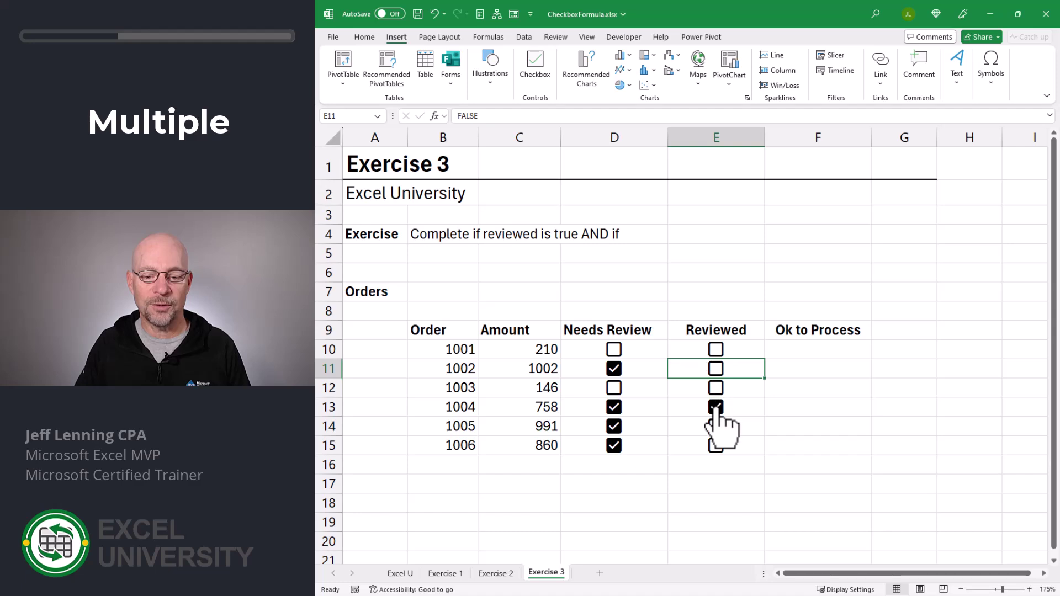
{"action": "key", "text": "Up"}
{"action": "key", "text": "Right"}
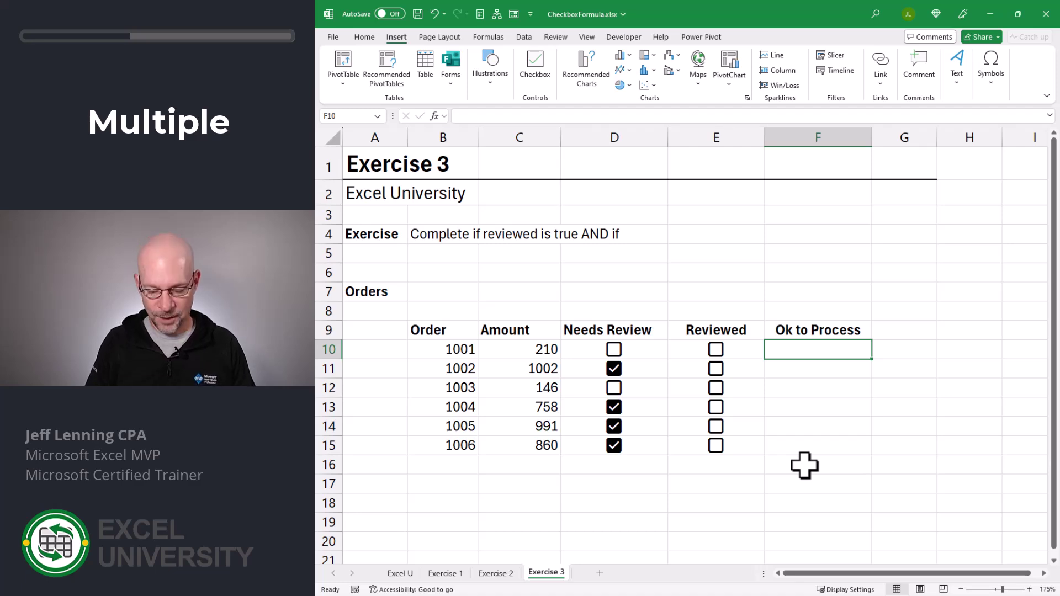
Step: Enter =IF(D10,E10,TRUE) in Ok to Process cell F10
{"action": "type", "text": "=if("}
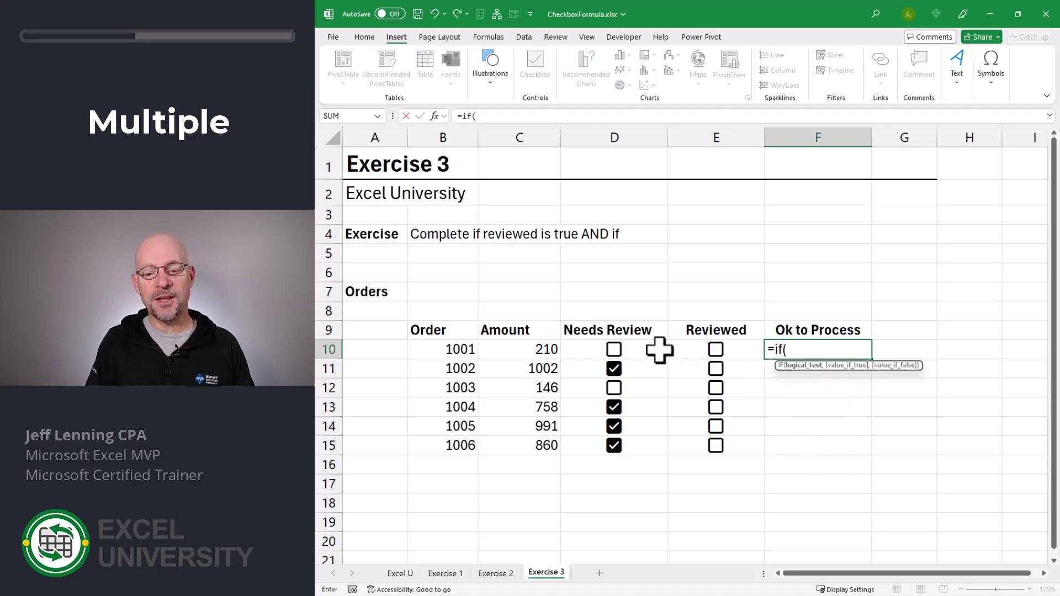
{"action": "left_click", "coordinate": [635, 346]}
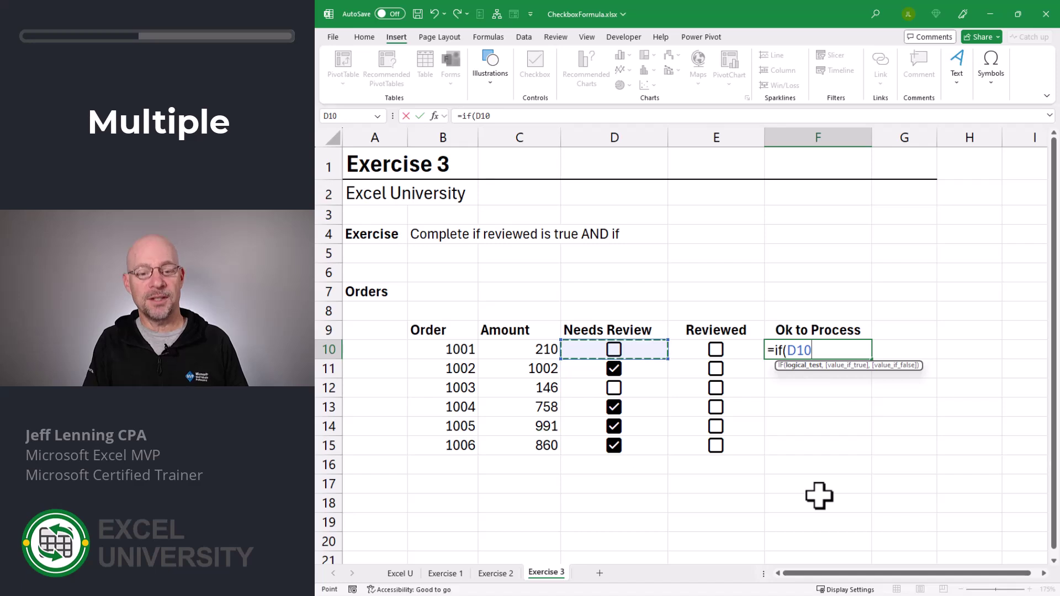
{"action": "type", "text": ","}
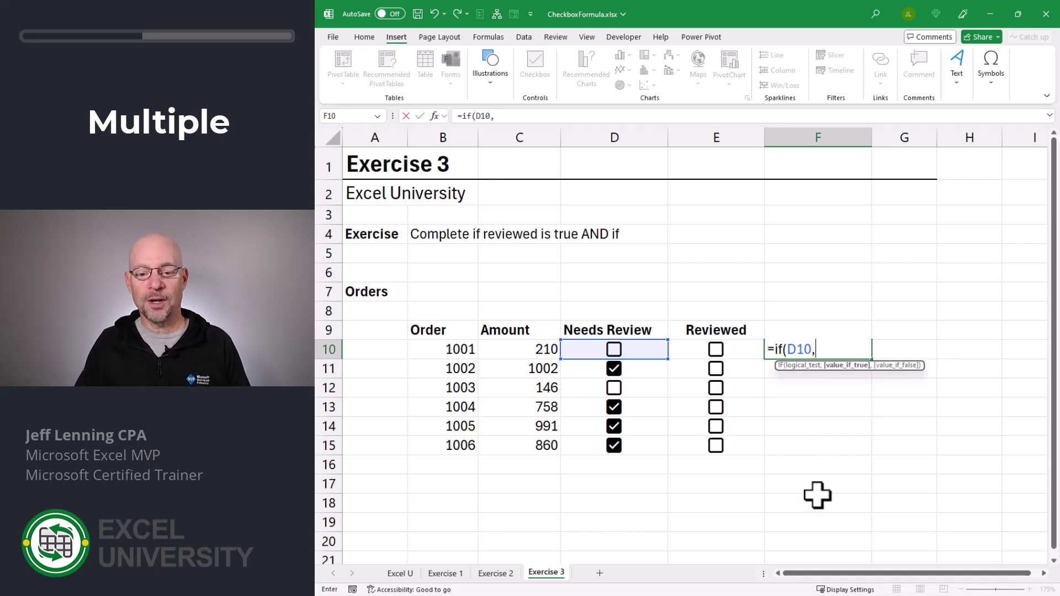
{"action": "left_click", "coordinate": [740, 347]}
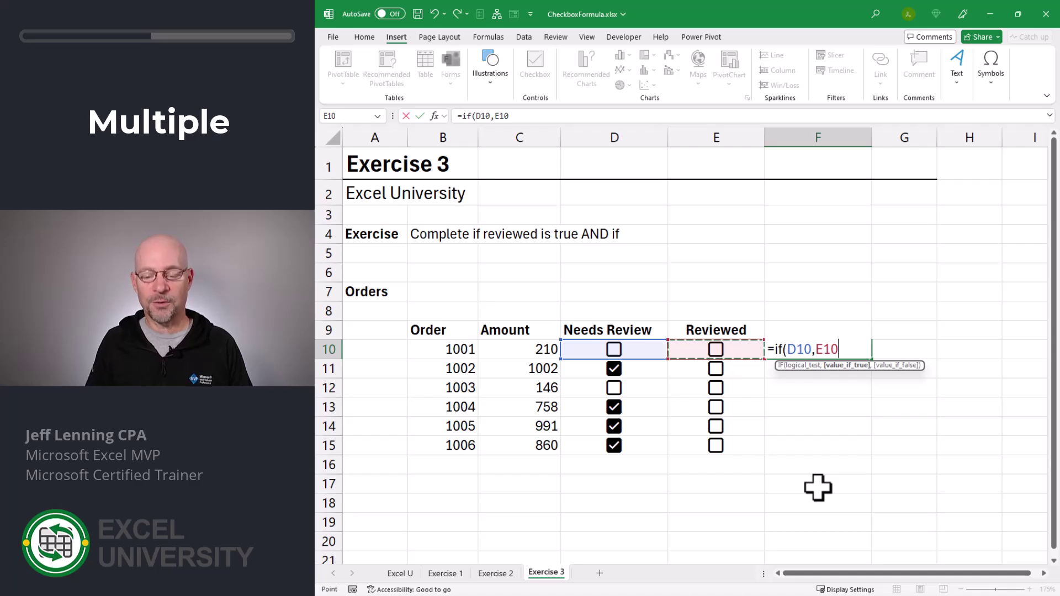
{"action": "type", "text": ","}
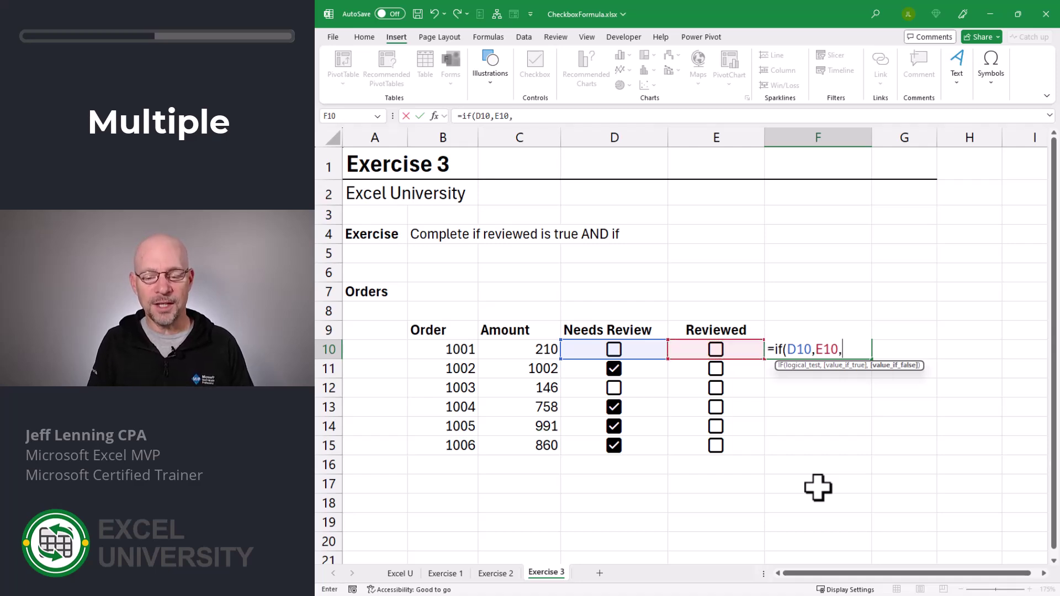
{"action": "type", "text": "true"}
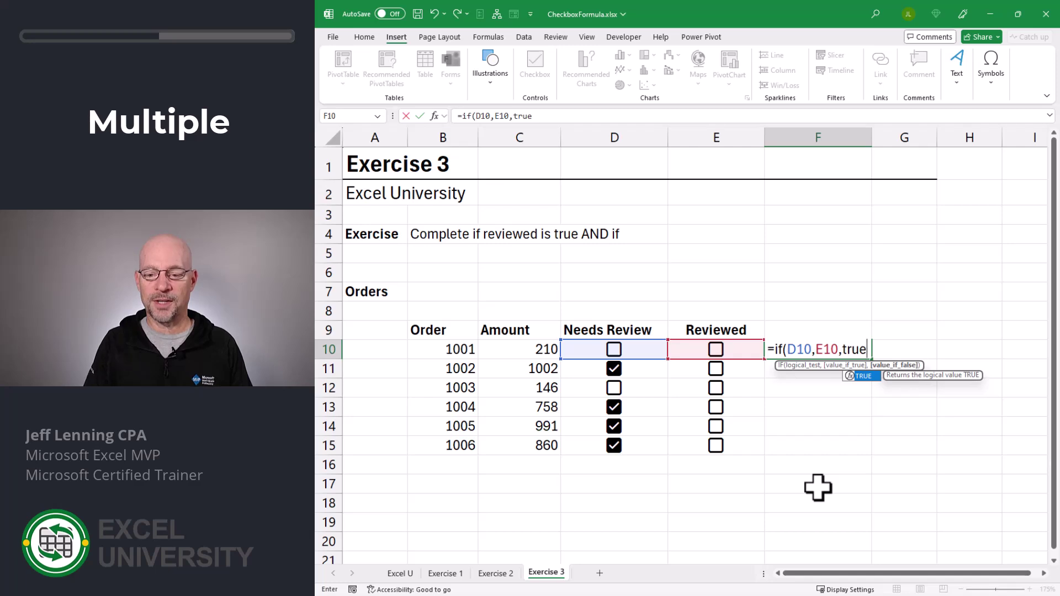
{"action": "type", "text": ")"}
{"action": "key", "text": "Return"}
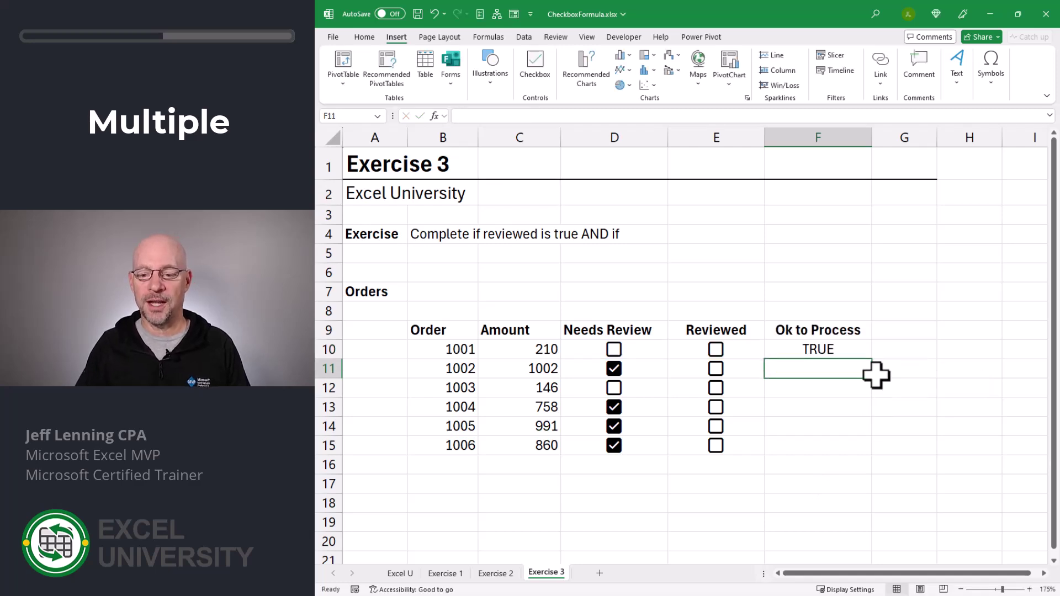
Step: Fill the IF formula down to F15 and display the results as checkboxes
{"action": "left_click", "coordinate": [840, 349]}
{"action": "left_click_drag", "start_coordinate": [876, 362], "coordinate": [874, 449]}
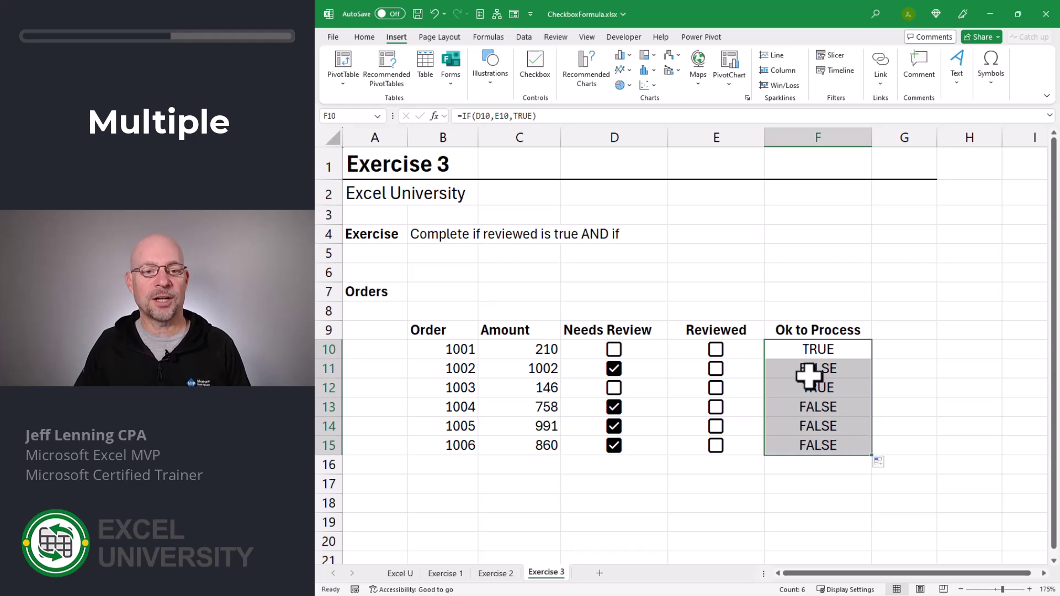
{"action": "left_click", "coordinate": [535, 64]}
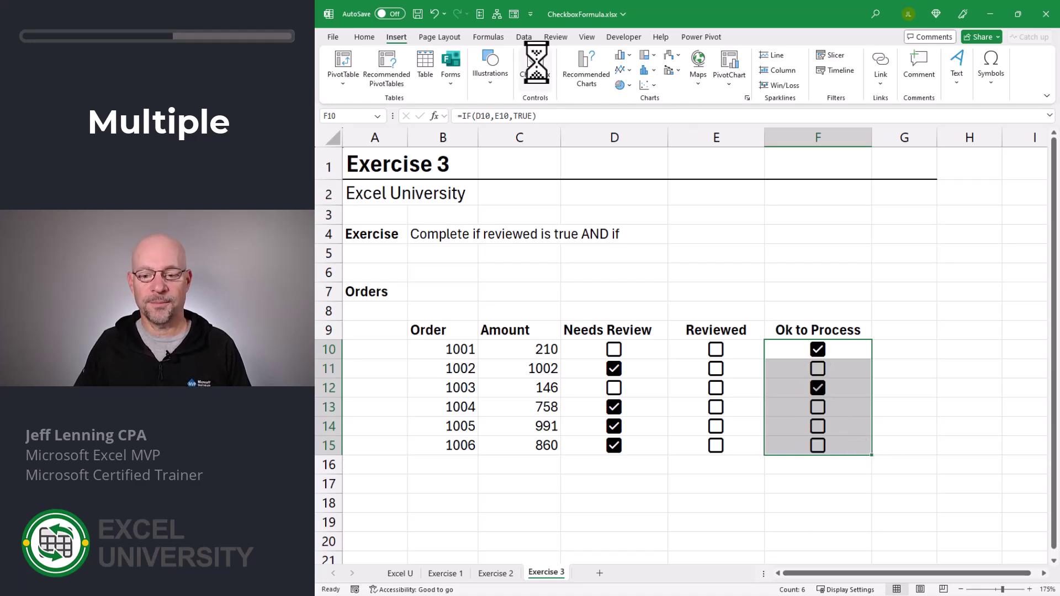
{"action": "left_click", "coordinate": [877, 289]}
{"action": "left_click", "coordinate": [590, 347]}
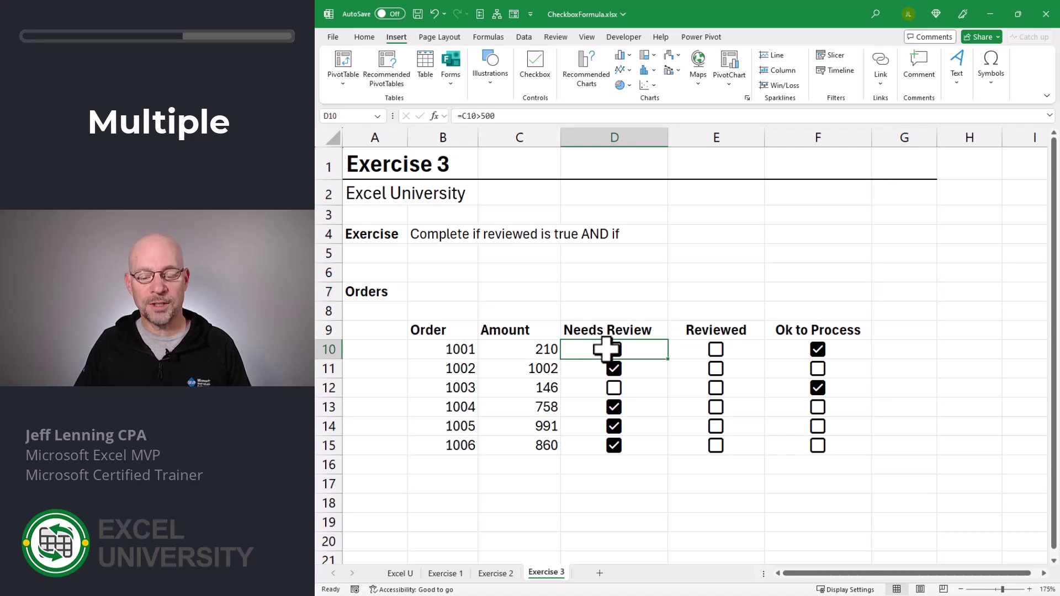
Step: Inspect orders 1001–1002 and tick Reviewed for order 1002, making it ok to process
{"action": "left_click", "coordinate": [794, 348]}
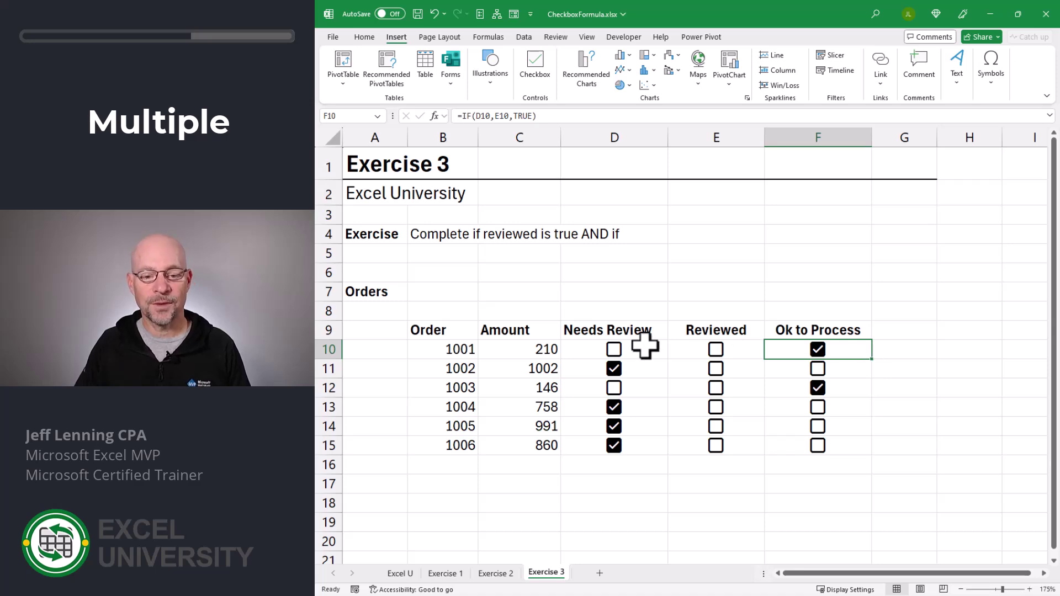
{"action": "left_click", "coordinate": [636, 365]}
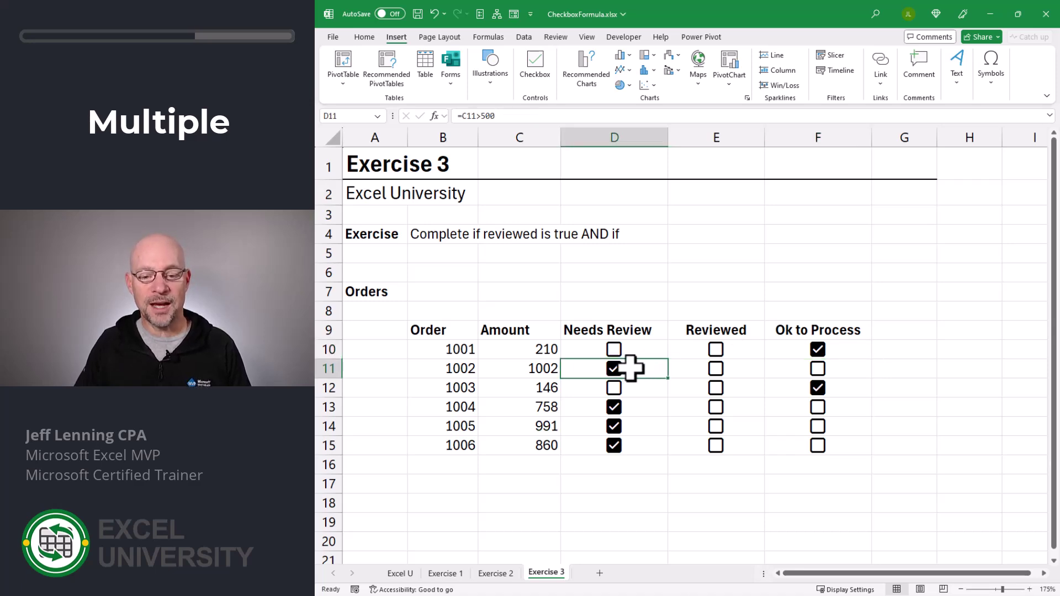
{"action": "left_click", "coordinate": [733, 365]}
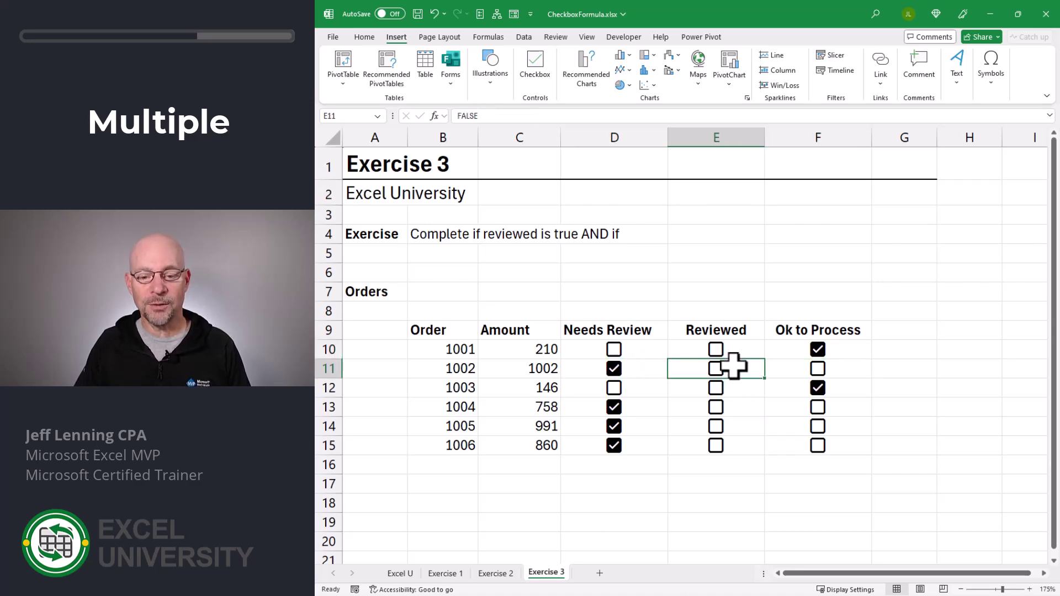
{"action": "left_click", "coordinate": [854, 367]}
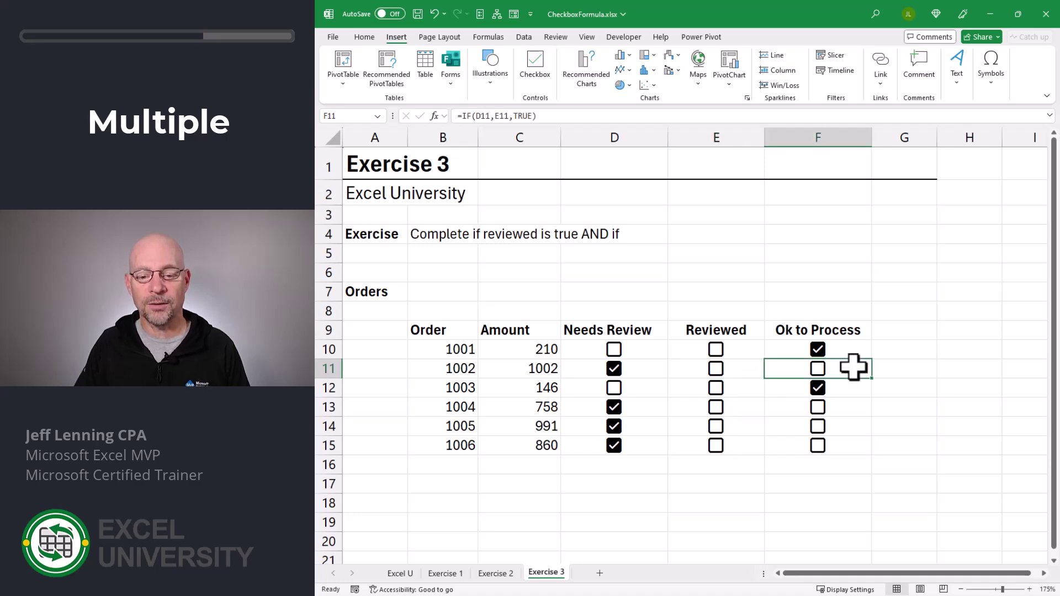
{"action": "left_click", "coordinate": [717, 373]}
{"action": "left_click", "coordinate": [716, 369]}
{"action": "left_click", "coordinate": [831, 365]}
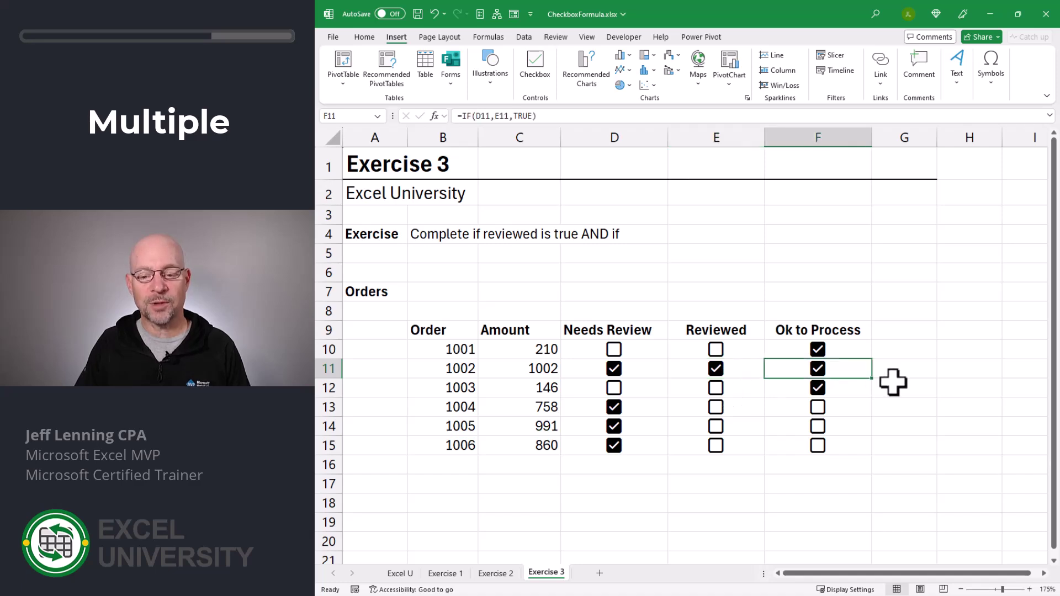
Step: Inspect orders 1003–1004 and tick Reviewed for order 1005, making it ok to process
{"action": "left_click", "coordinate": [637, 388]}
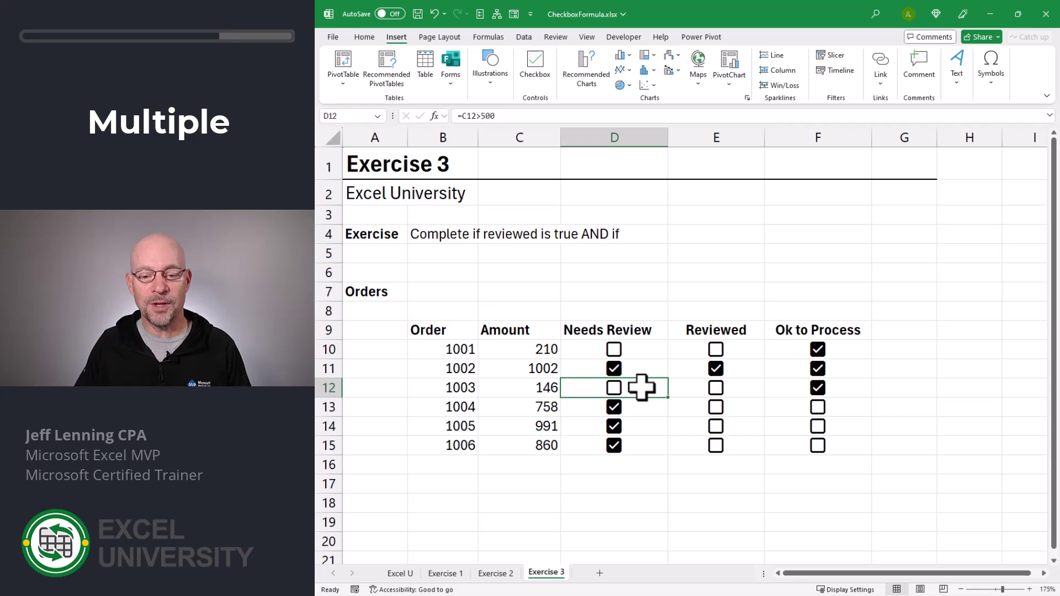
{"action": "left_click", "coordinate": [733, 388]}
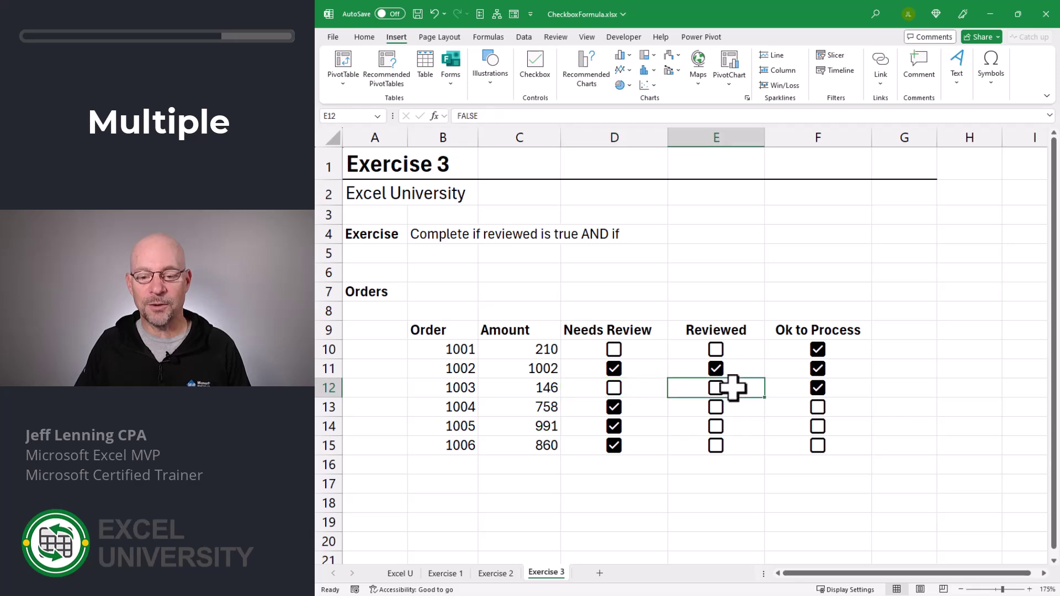
{"action": "left_click", "coordinate": [791, 388]}
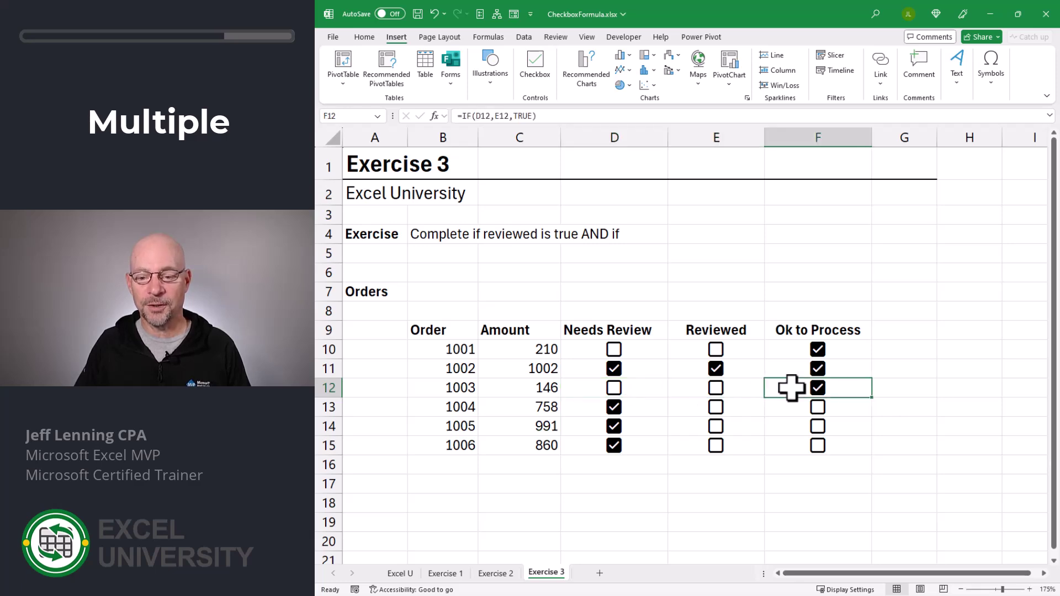
{"action": "left_click", "coordinate": [635, 407]}
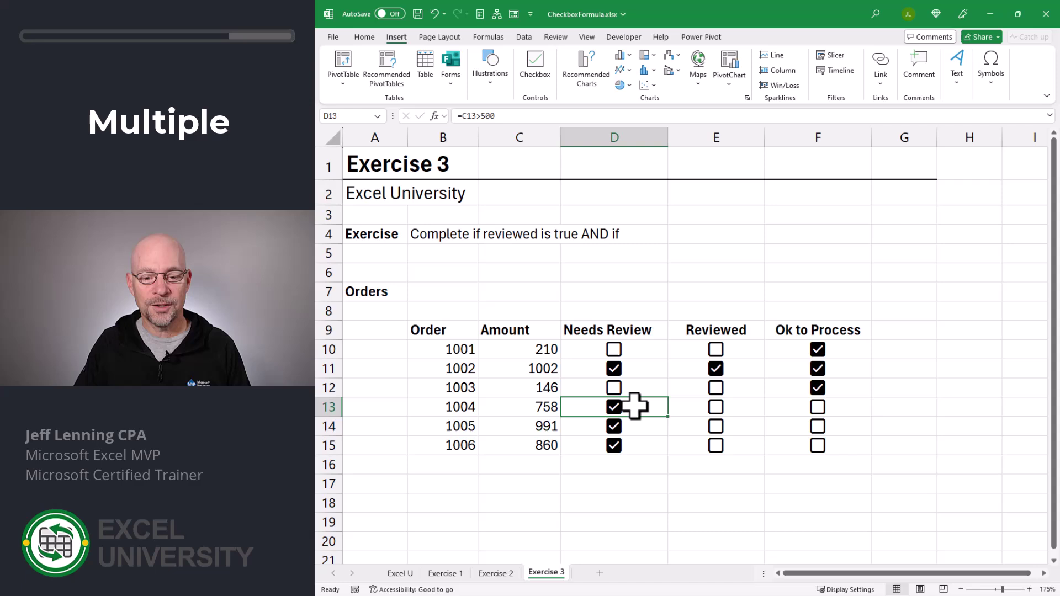
{"action": "left_click", "coordinate": [737, 407]}
{"action": "left_click", "coordinate": [787, 406]}
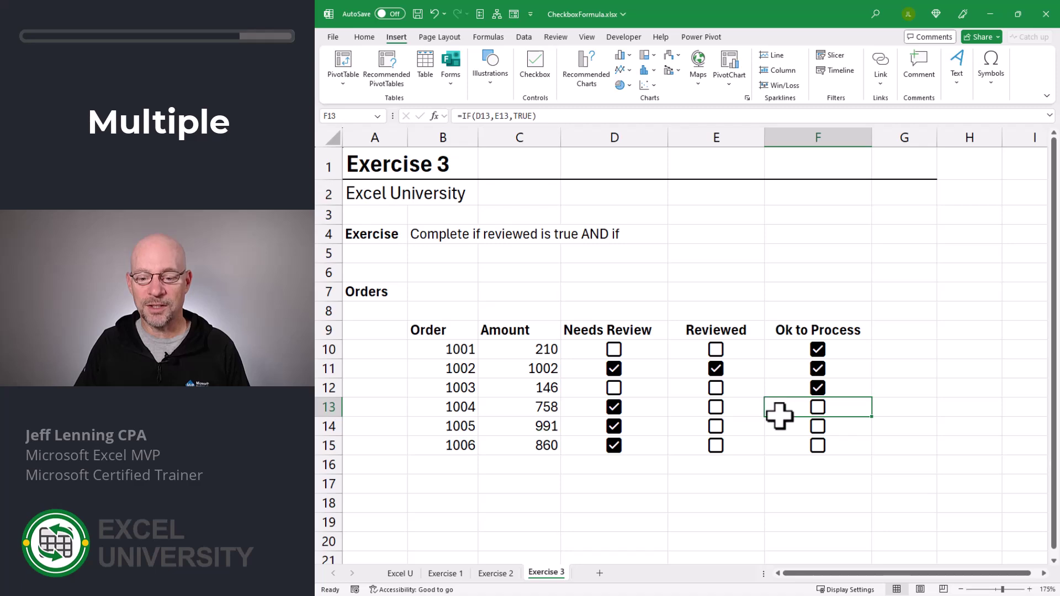
{"action": "left_click_drag", "start_coordinate": [779, 409], "coordinate": [779, 443]}
{"action": "left_click", "coordinate": [896, 426]}
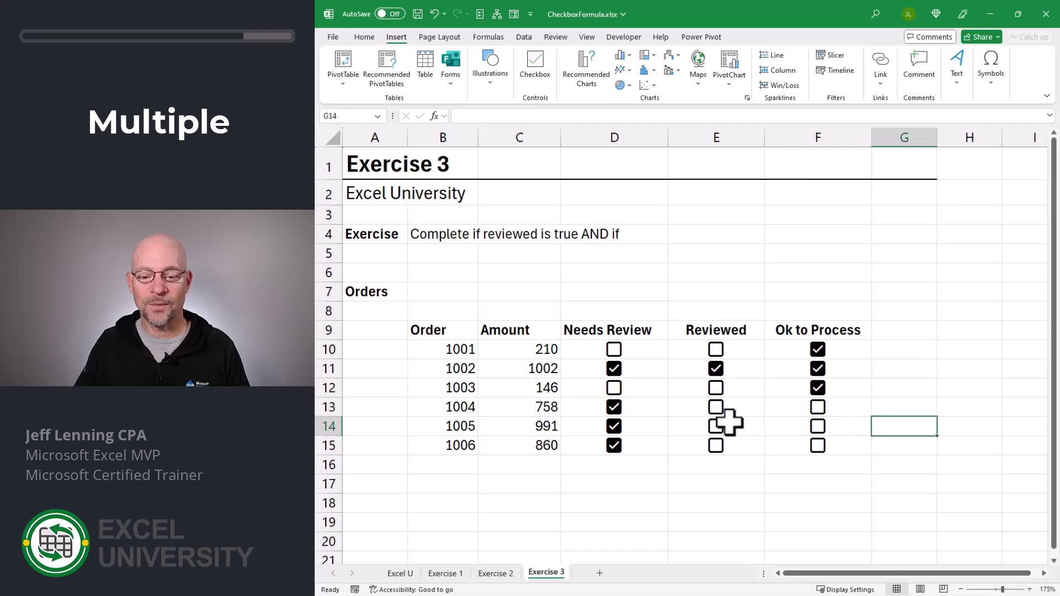
{"action": "left_click", "coordinate": [715, 426]}
{"action": "left_click", "coordinate": [828, 428]}
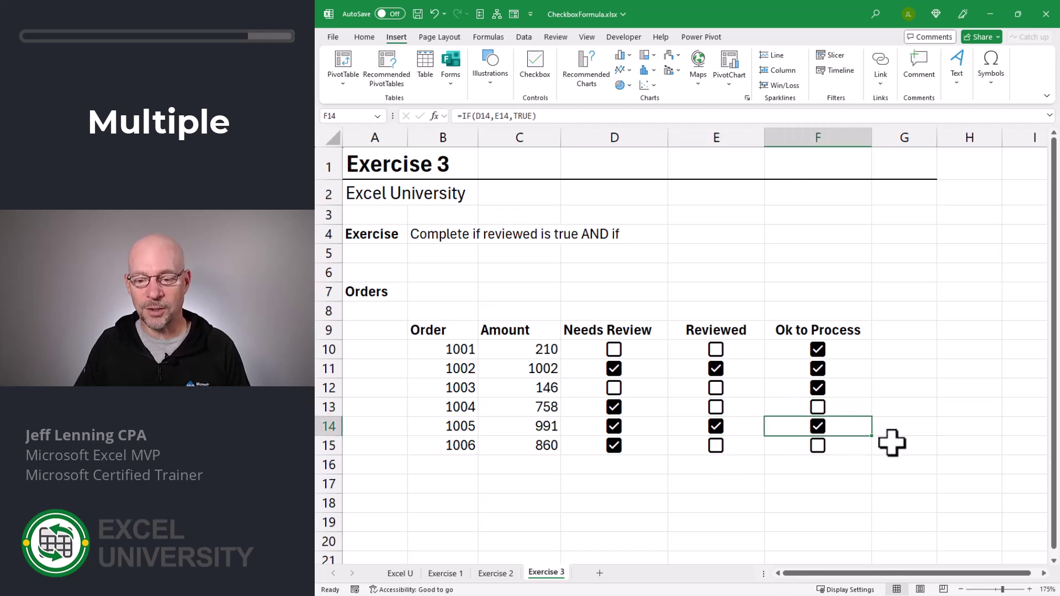